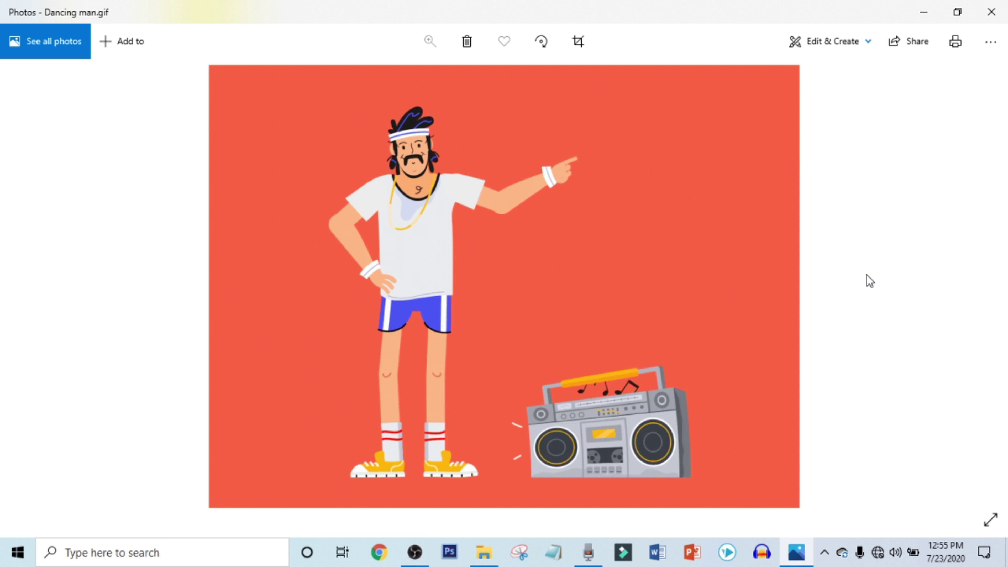
- Preview the next two GIFs in Photos, minimize the viewer, and launch PowerPoint
key("Right")
key("Right")
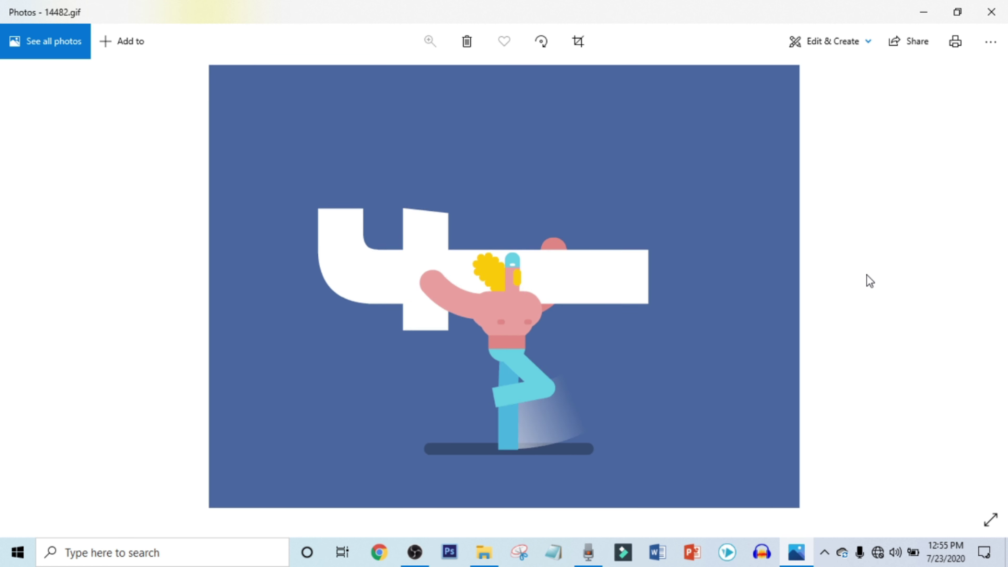
key("Right")
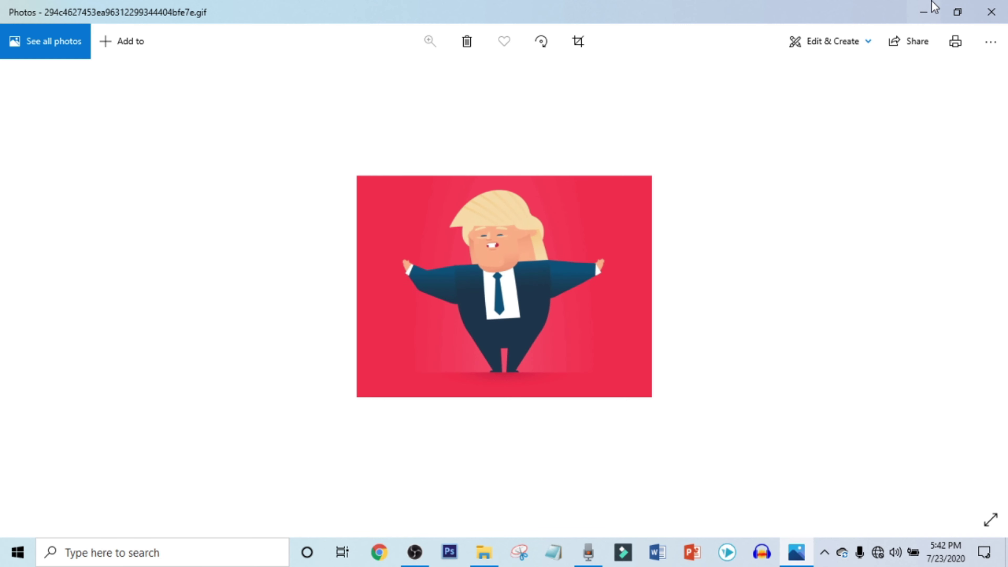
left_click(932, 6)
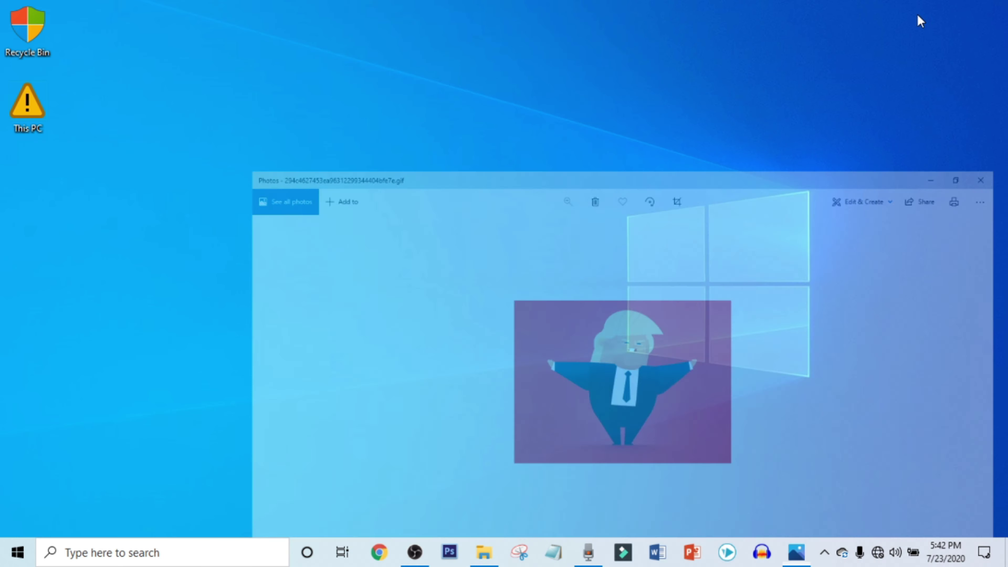
left_click(691, 551)
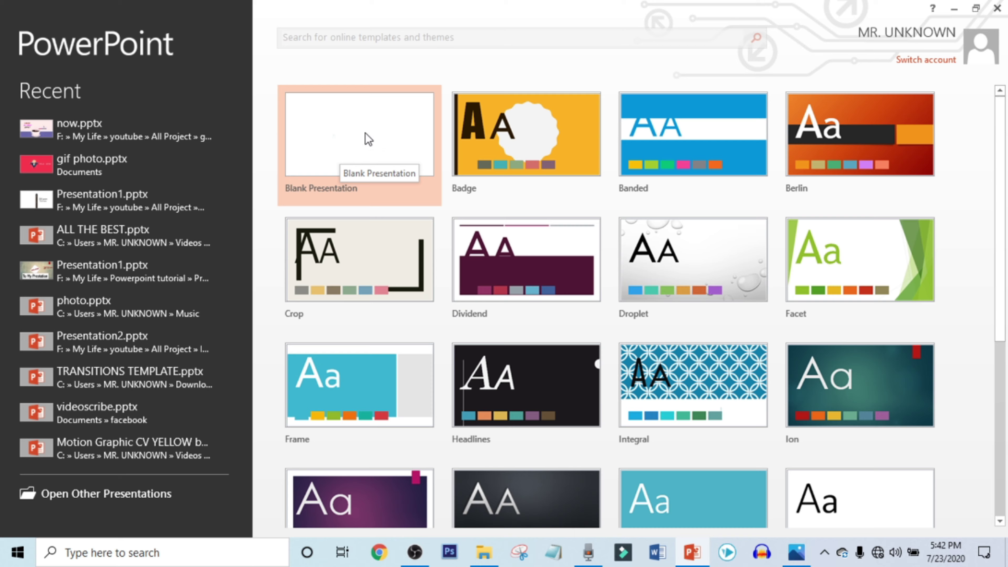
- Start a new blank presentation and switch the slide to the Blank layout
left_click(349, 153)
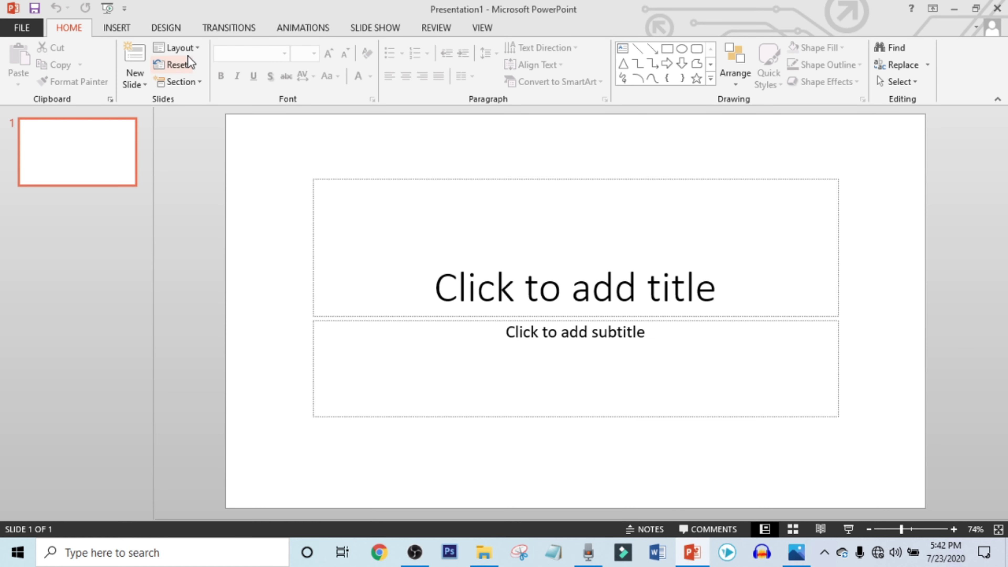
left_click(183, 50)
left_click(184, 265)
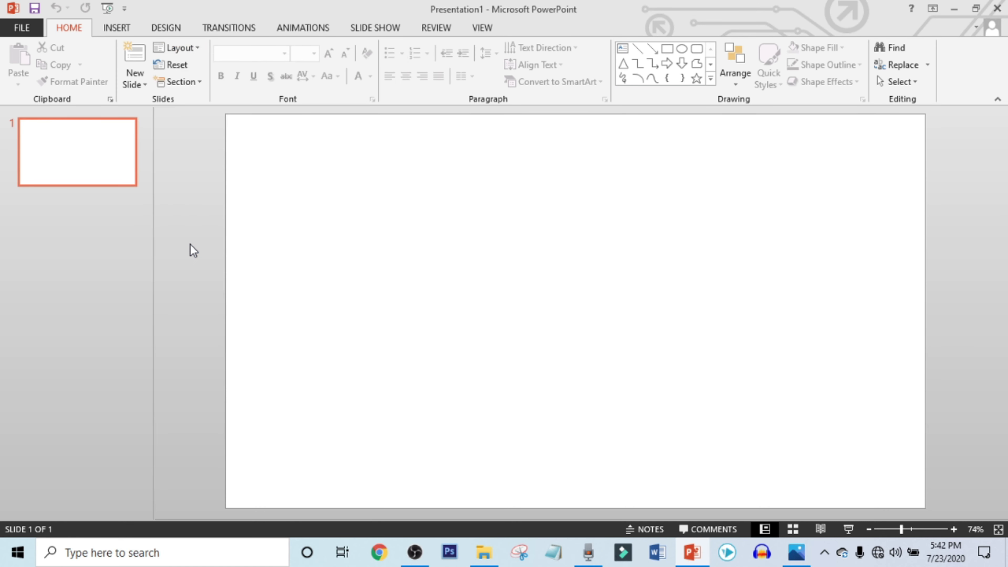
- Insert the cartoon-figure GIF, enlarge it to 4.37" by 5.83", and move it left
left_click(123, 32)
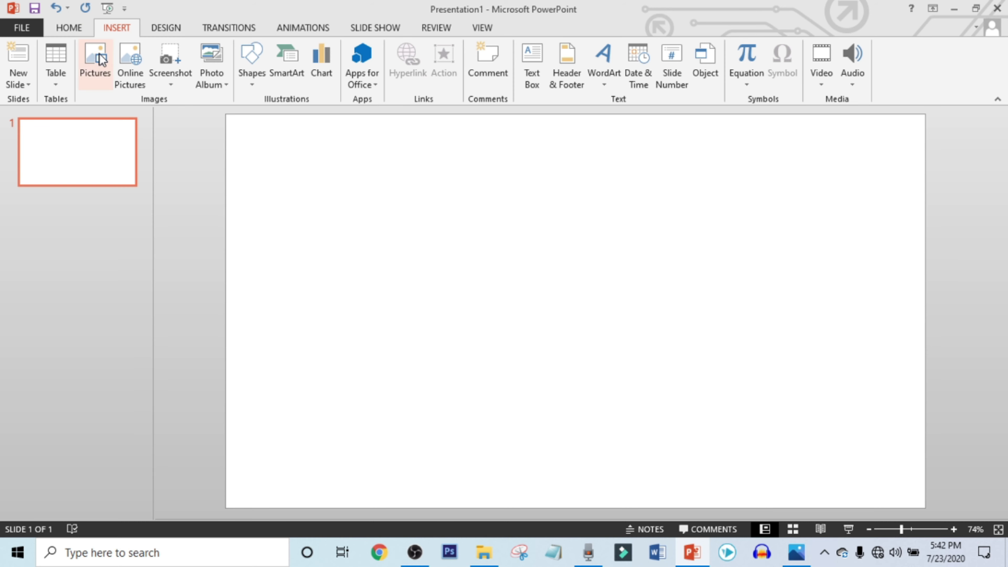
left_click(93, 63)
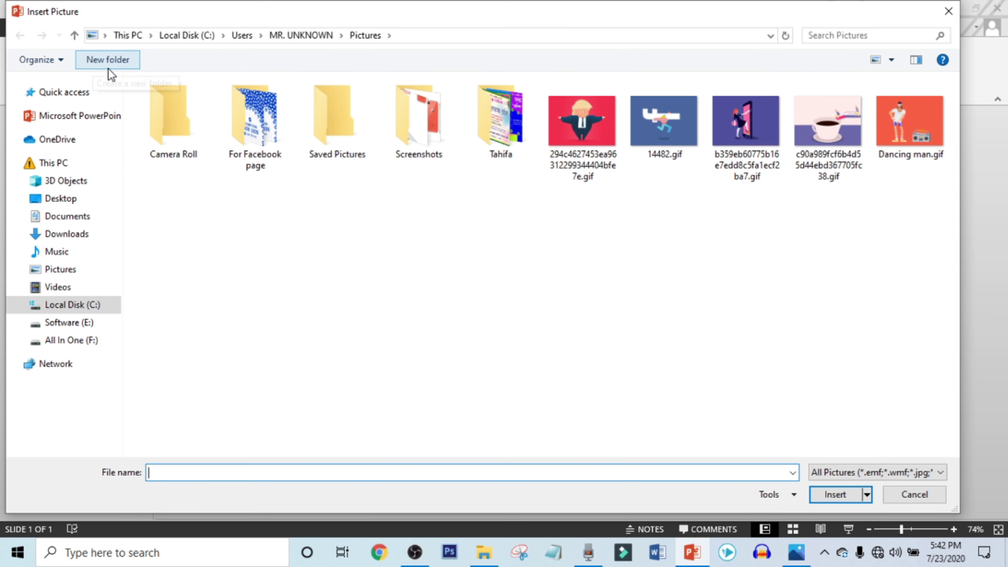
left_click(581, 141)
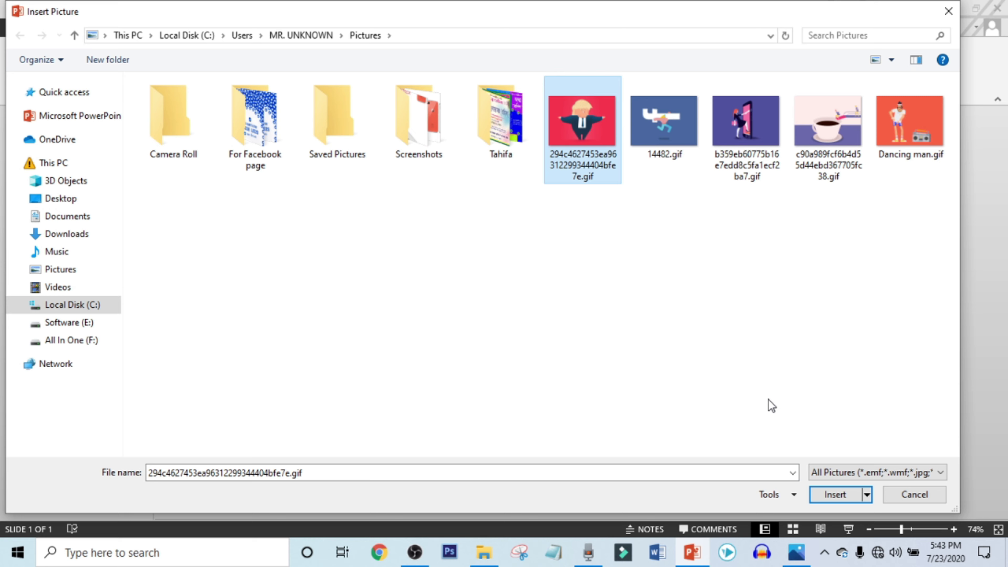
left_click(830, 493)
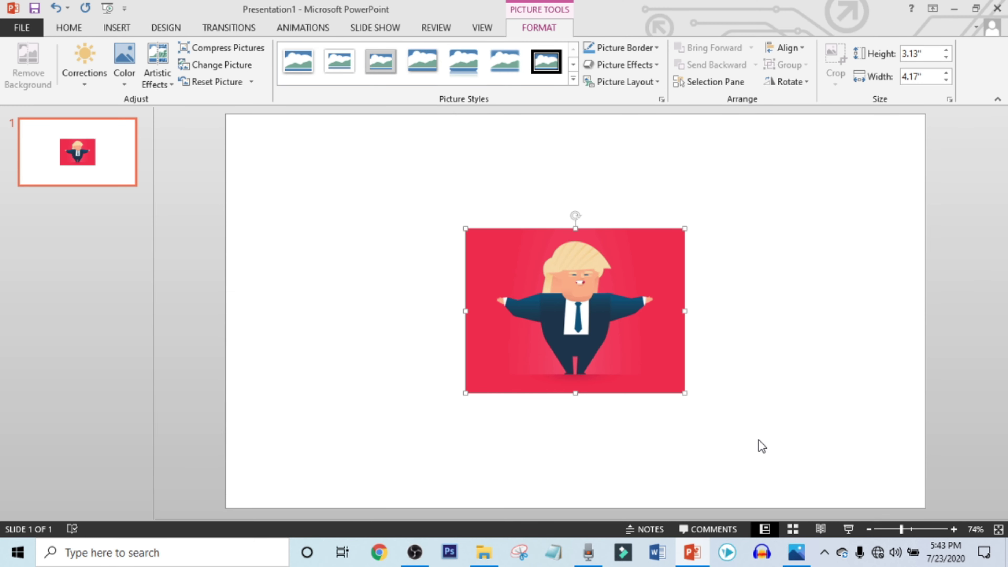
left_click_drag(685, 228, 715, 201)
left_click_drag(655, 326, 575, 326)
left_click(759, 316)
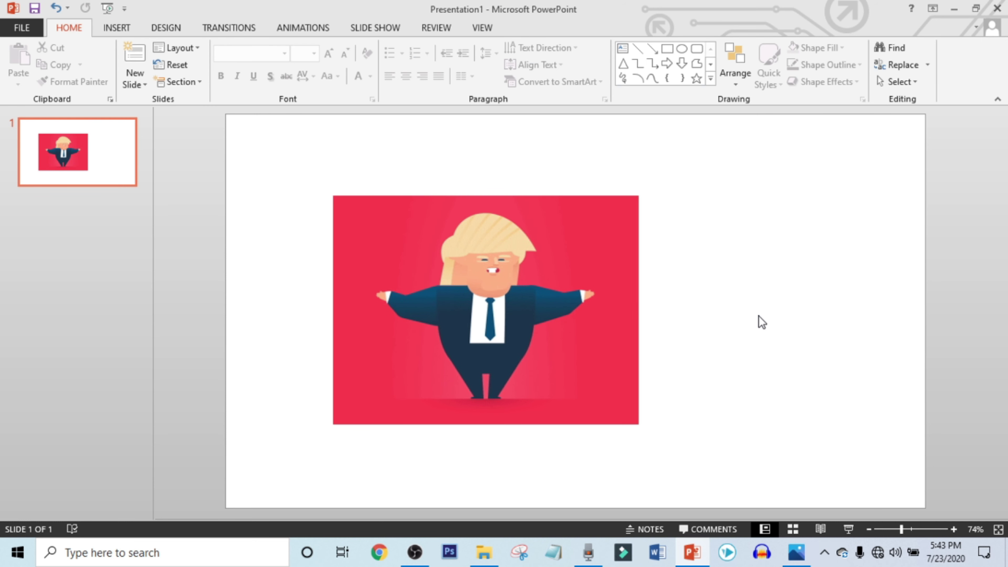
- Eyedropper the GIF's red into the slide's solid background fill via Format Background
right_click(759, 317)
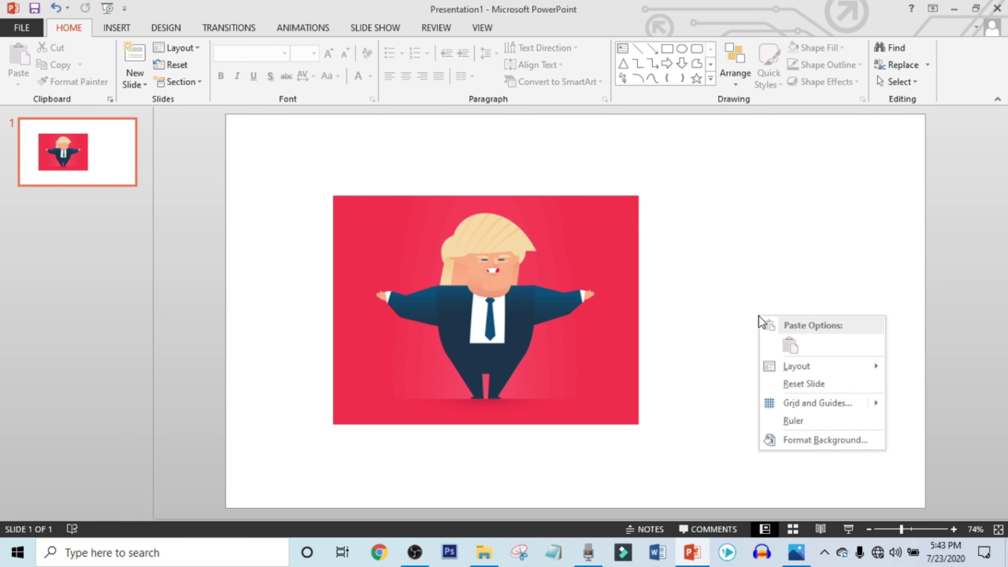
left_click(833, 441)
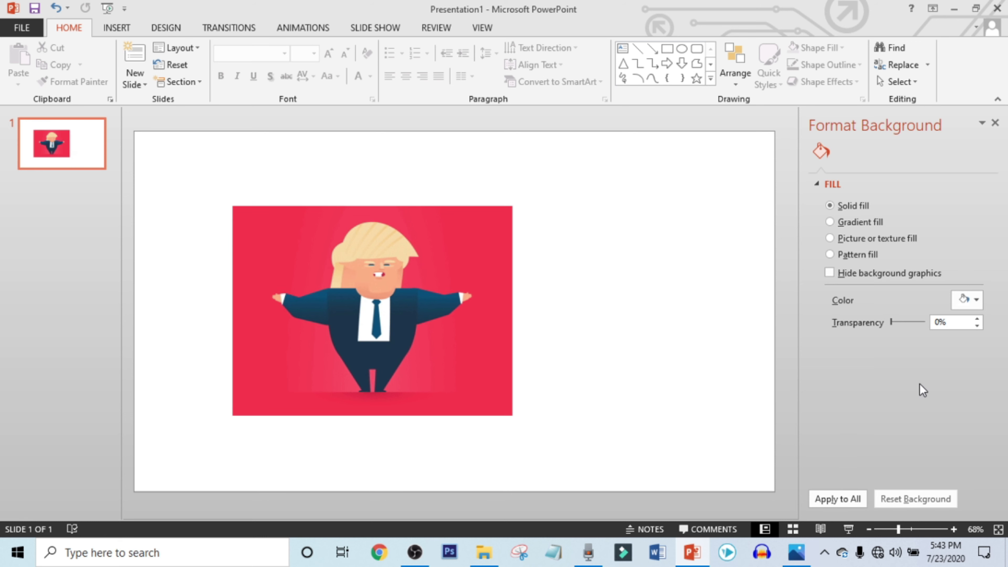
left_click(976, 299)
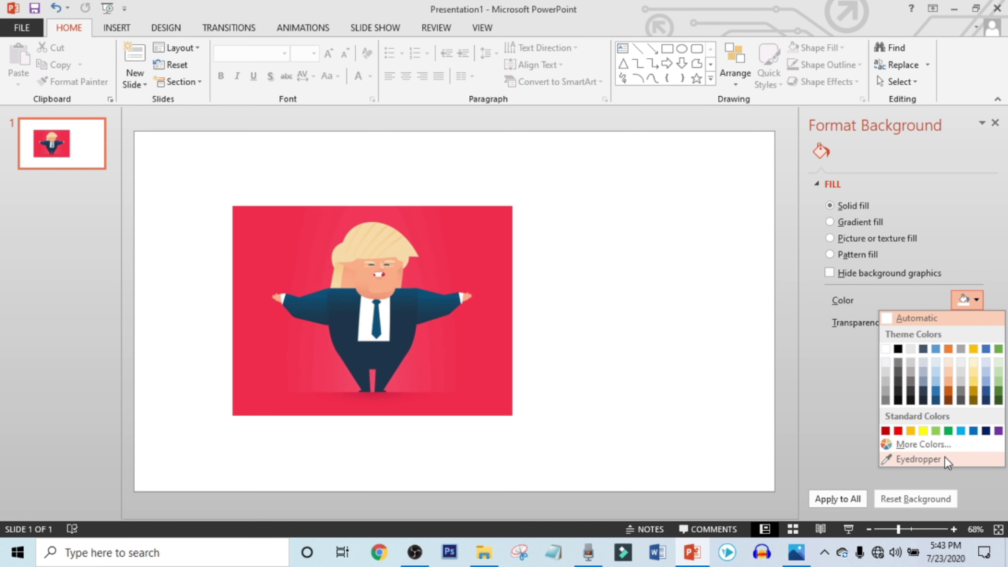
left_click(924, 459)
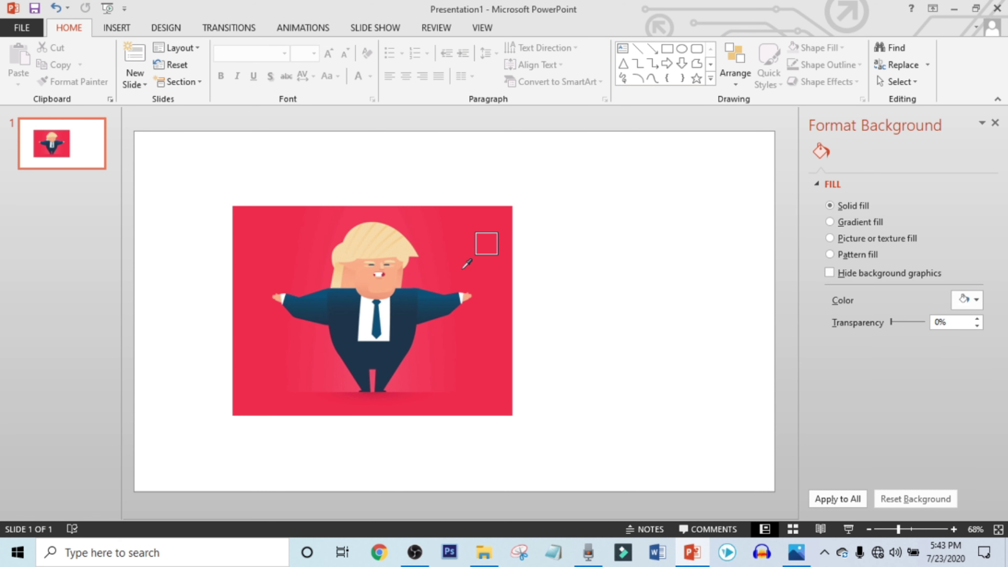
left_click(467, 247)
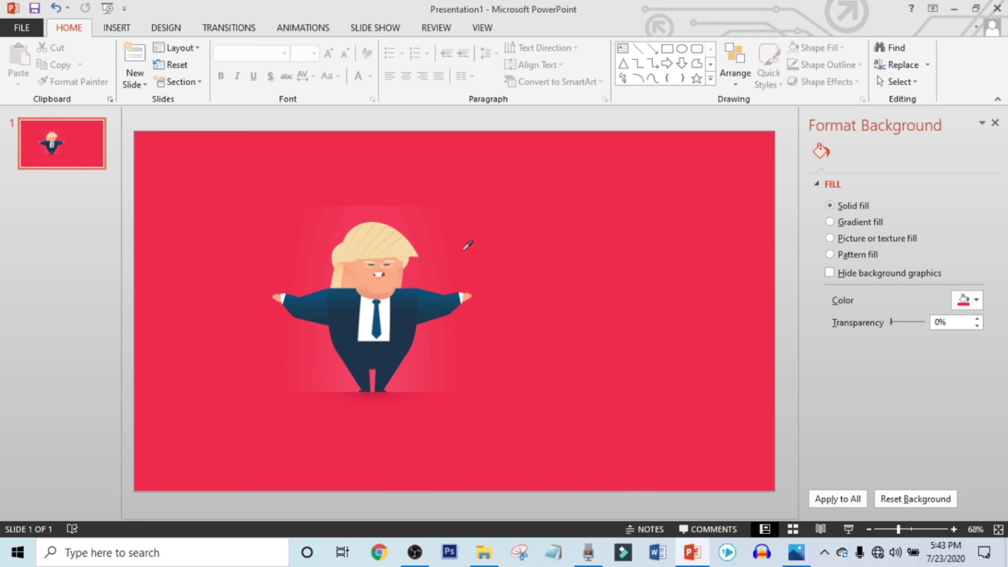
left_click(995, 123)
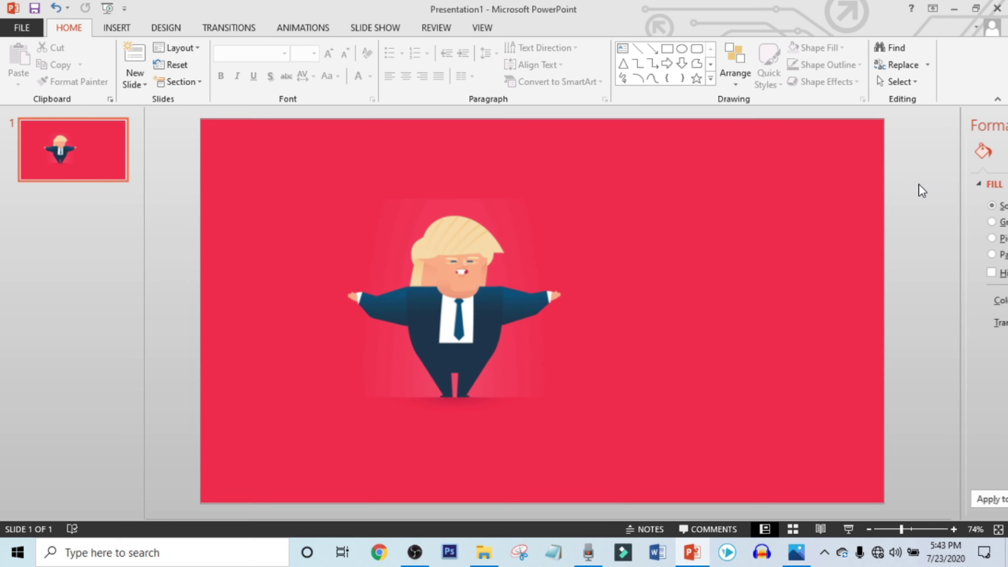
- Insert Fill - Black, Text 1, Shadow WordArt right of the figure reading 'CALM DOWN!'
left_click(123, 29)
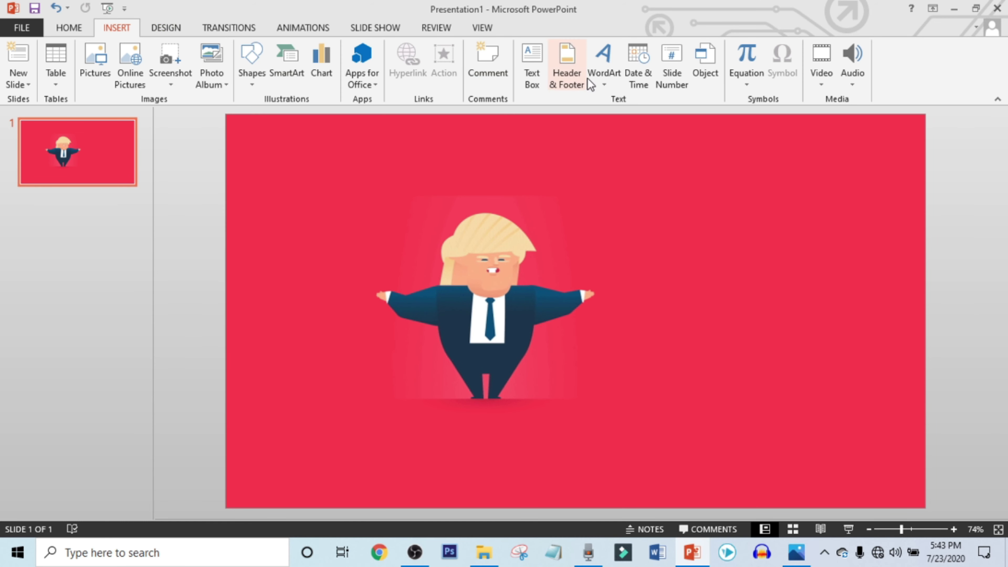
left_click(604, 73)
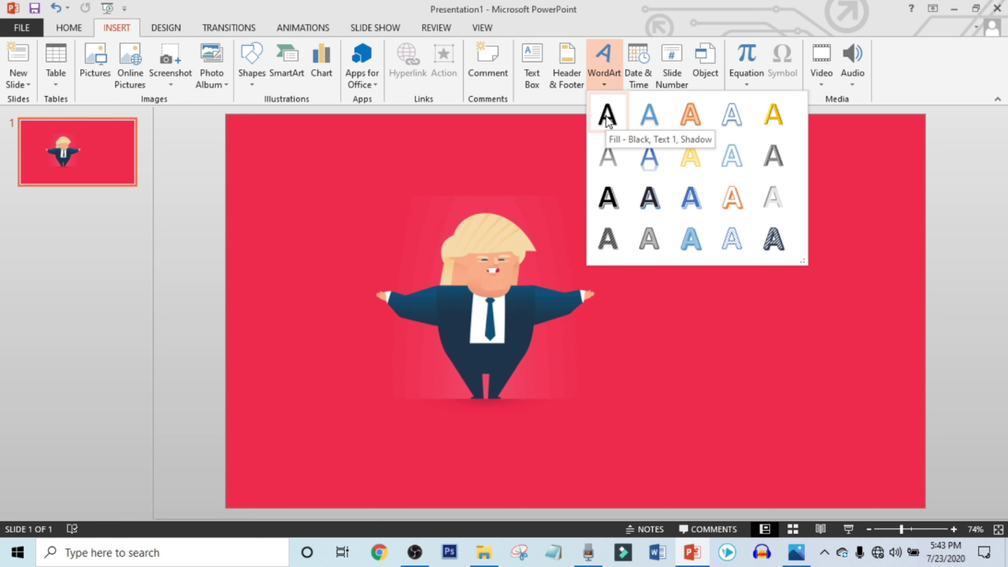
left_click(606, 127)
left_click_drag(622, 286, 781, 286)
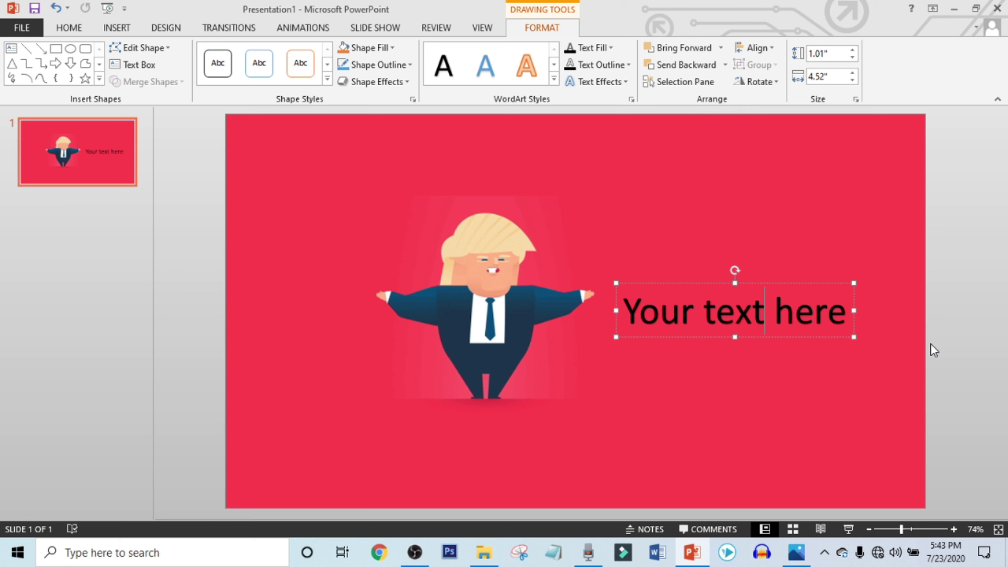
key("ctrl+a")
key("BackSpace")
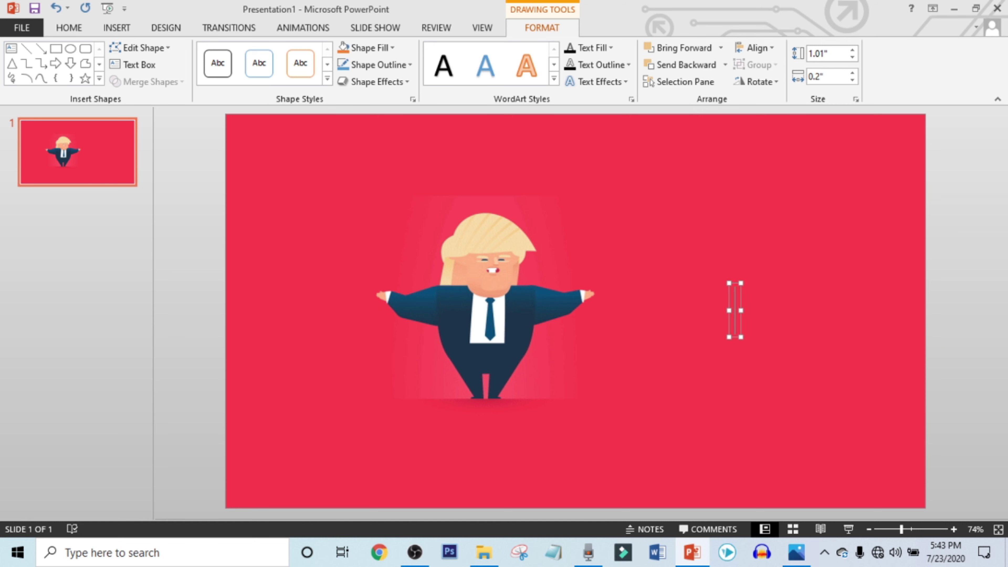
type("CALM")
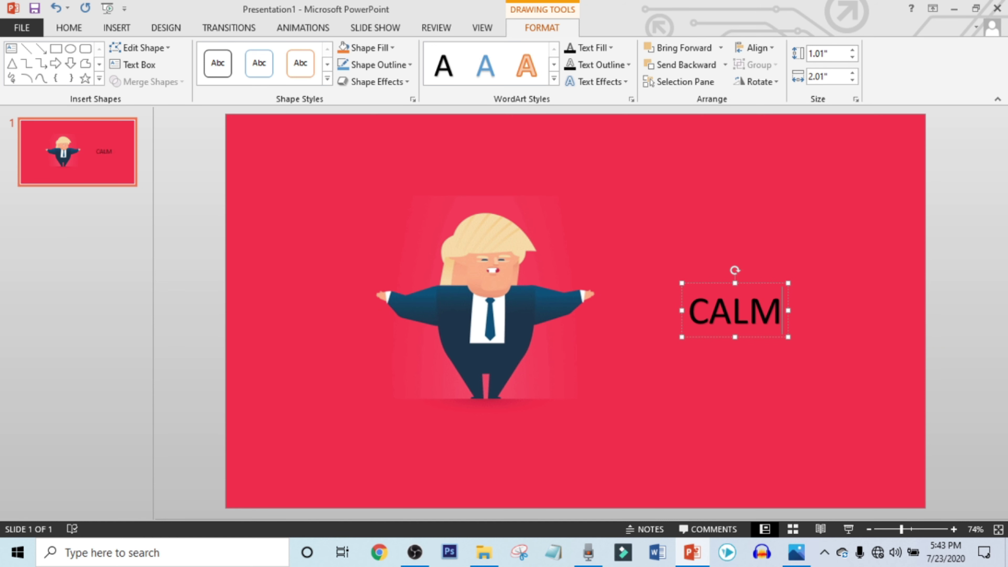
type(" DOWN")
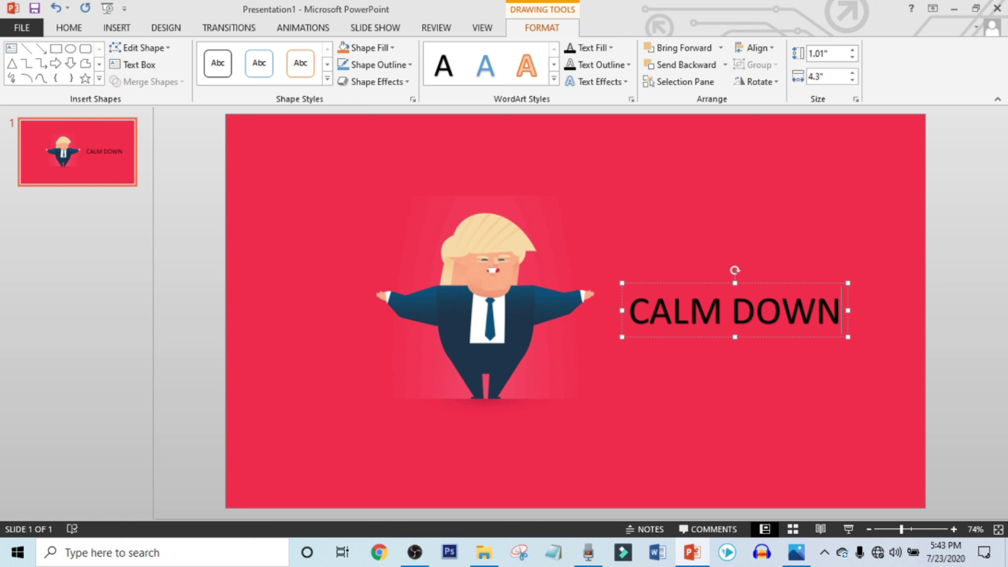
type("!")
- Make the CALM DOWN! text white in the Action Jackson font and nudge it right
key("ctrl+a")
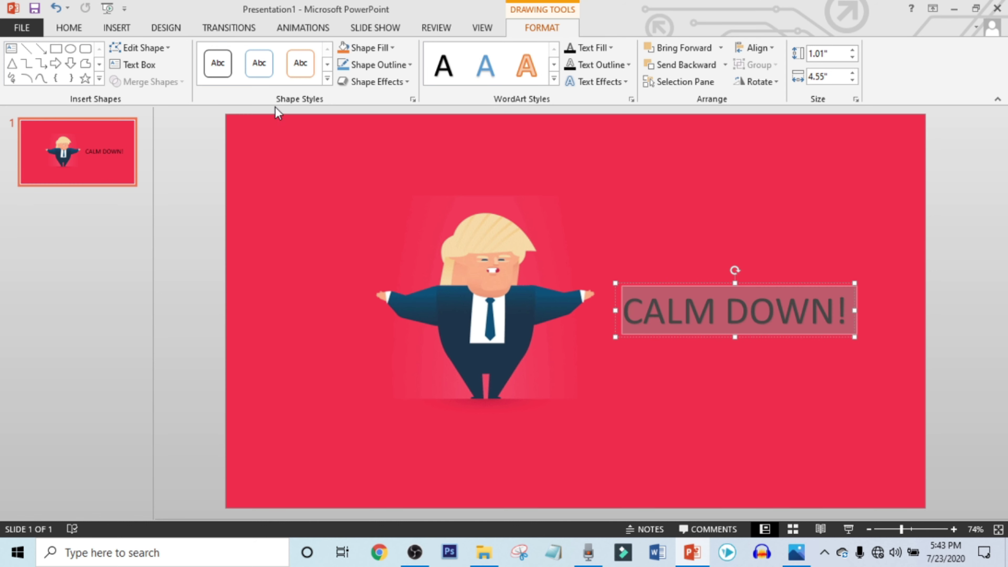
left_click(69, 29)
left_click(370, 76)
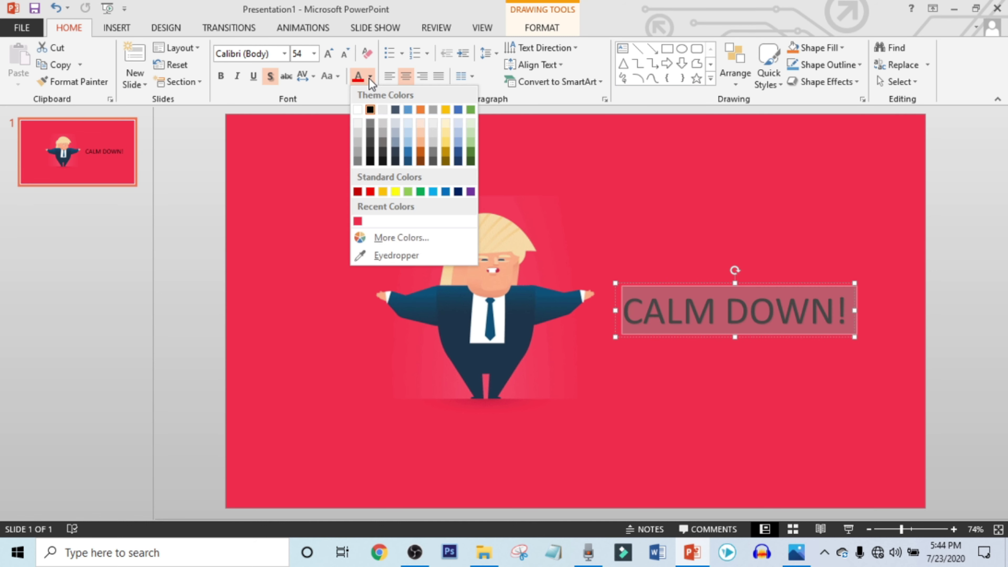
left_click(358, 110)
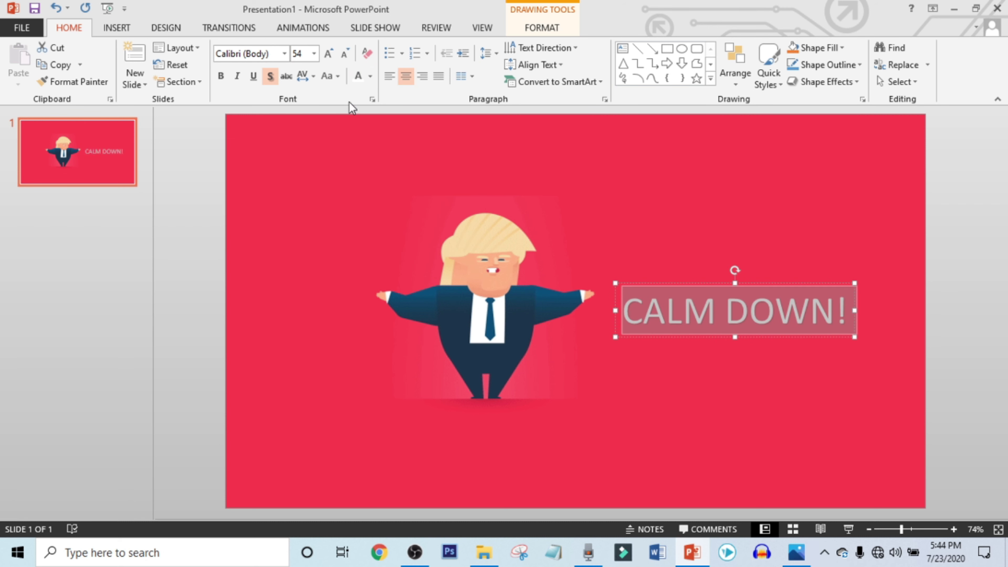
left_click(278, 54)
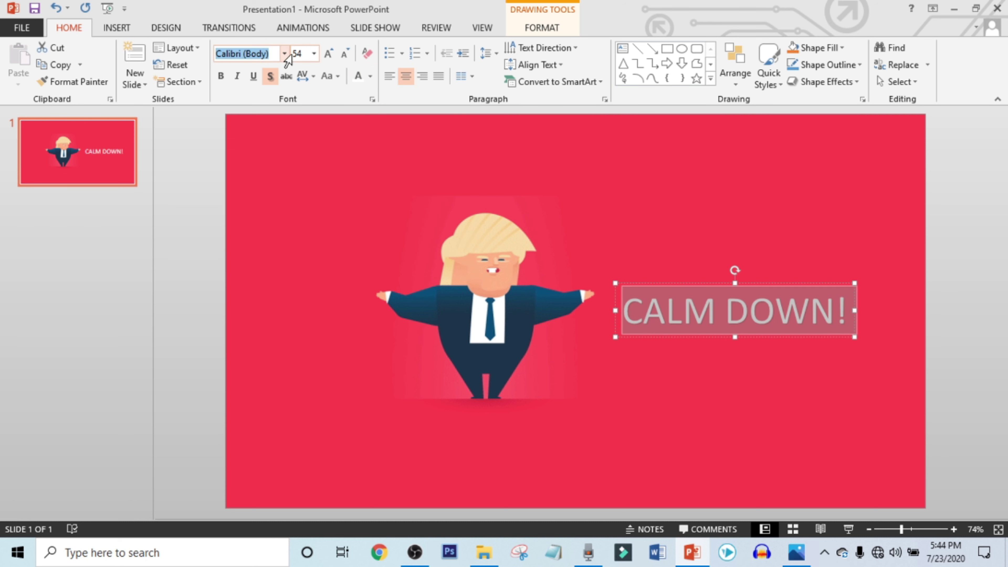
type("Action Jackson")
key("Return")
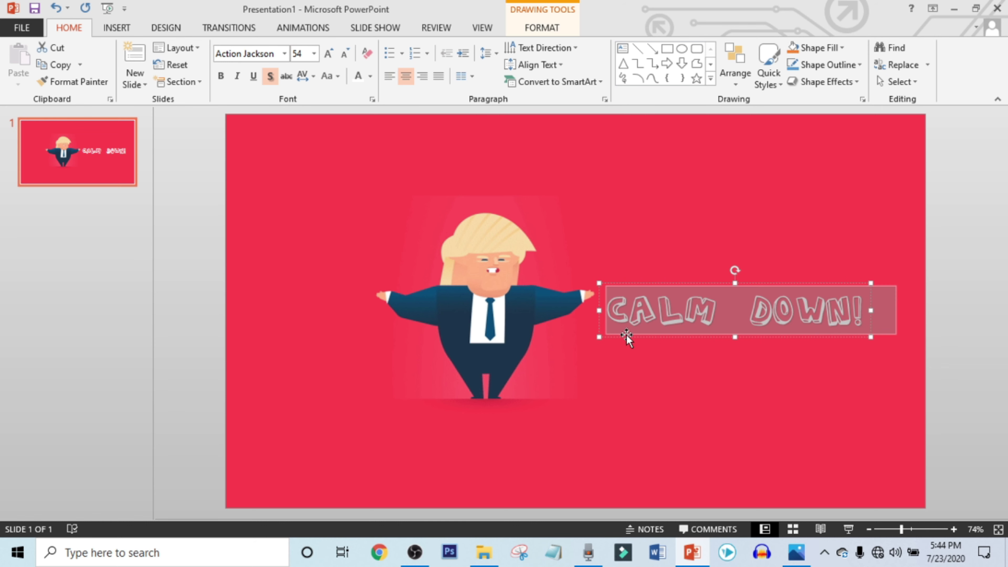
left_click_drag(755, 283, 772, 280)
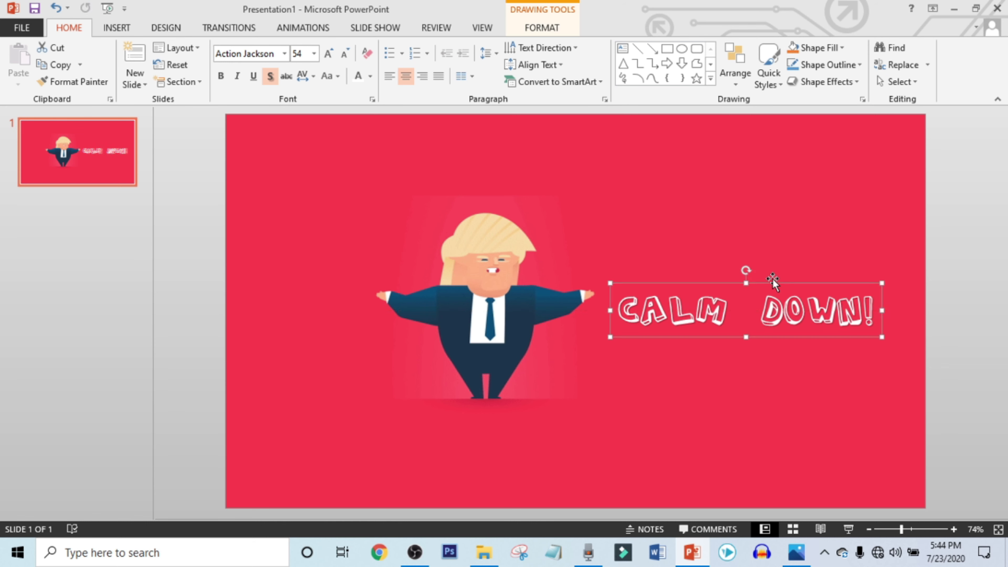
- Apply the Teeter animation to CALM DOWN! starting With Previous
left_click(291, 35)
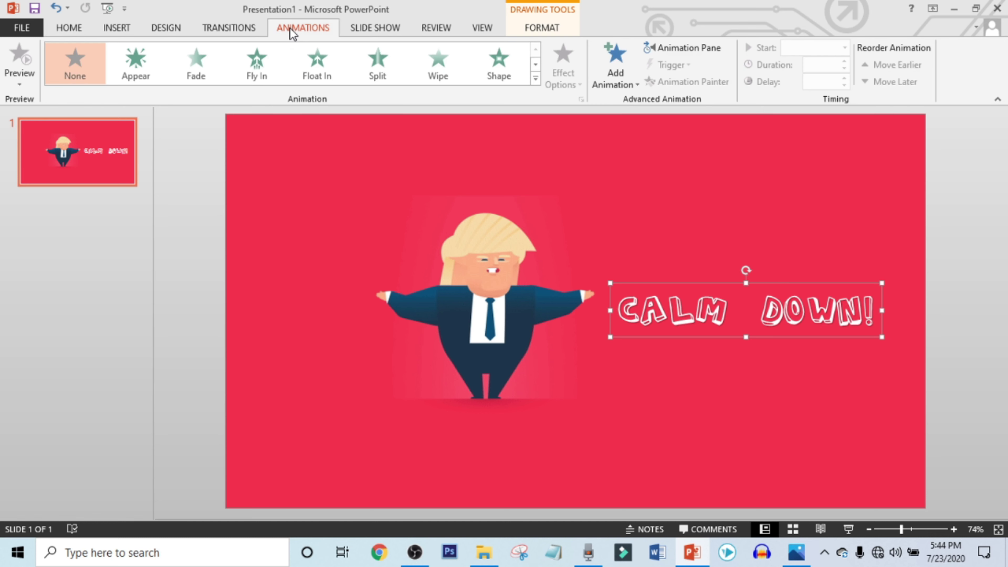
left_click(536, 64)
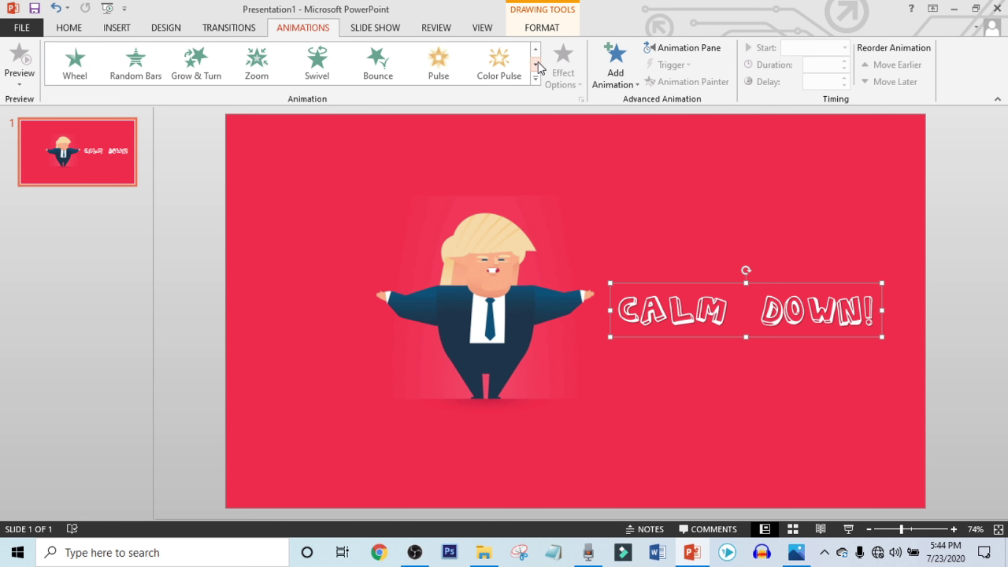
left_click(536, 64)
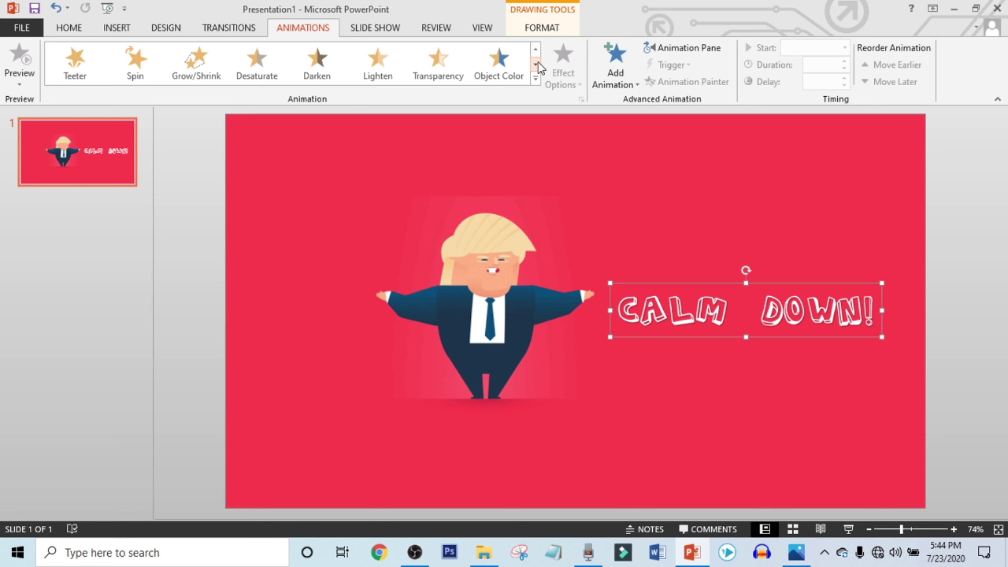
left_click(73, 74)
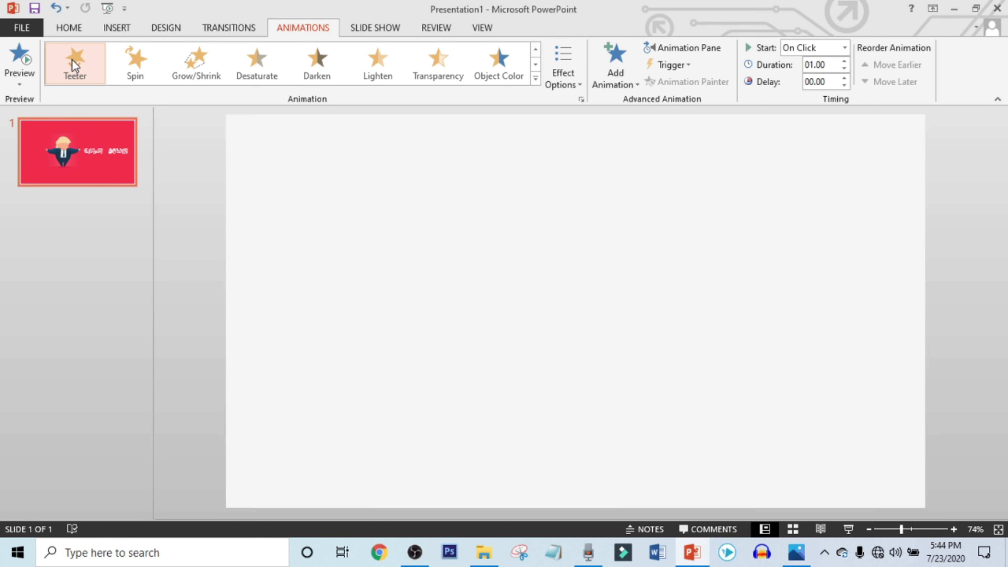
left_click(844, 48)
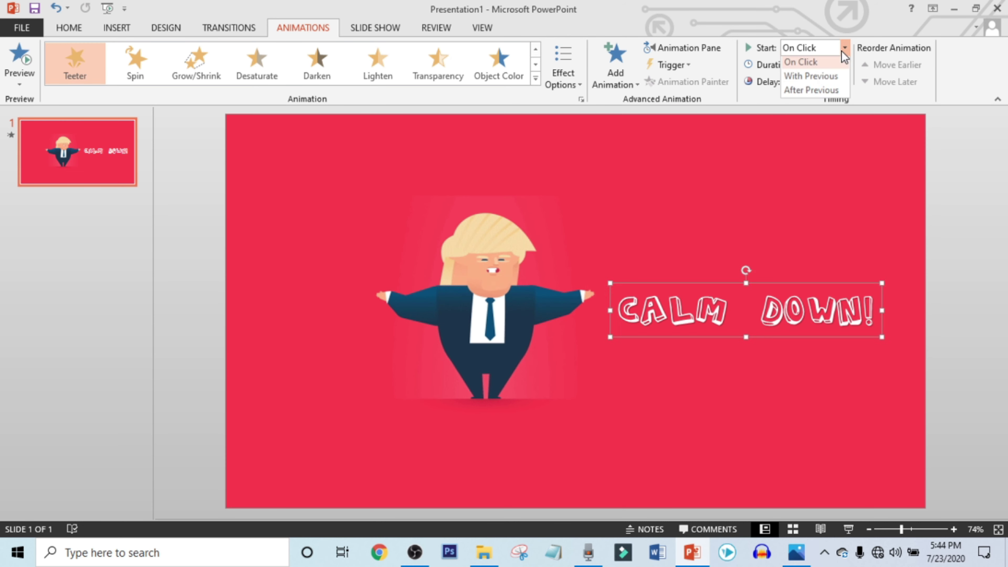
left_click(812, 79)
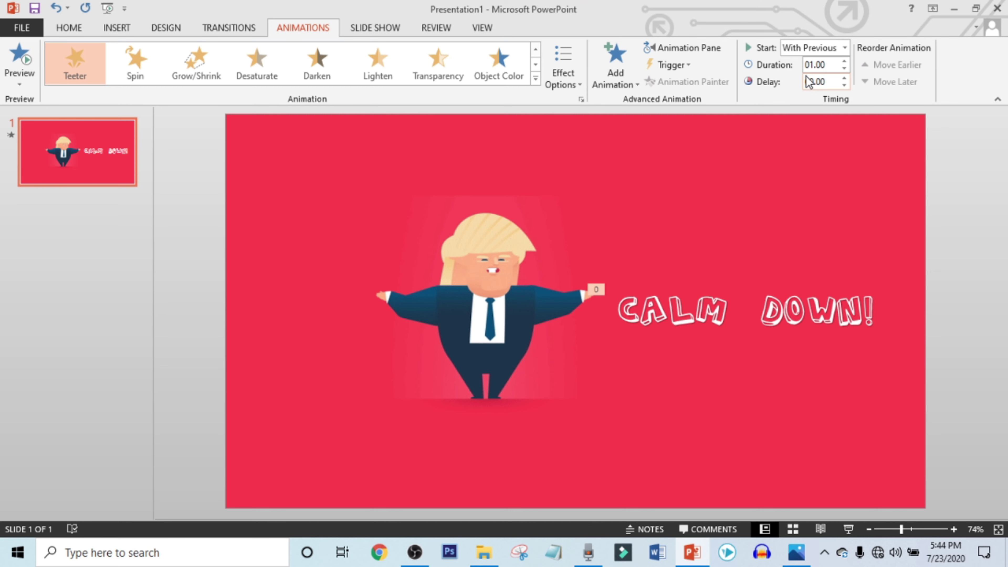
- Set the Teeter animation to repeat Until End of Slide in its Timing settings
left_click(682, 48)
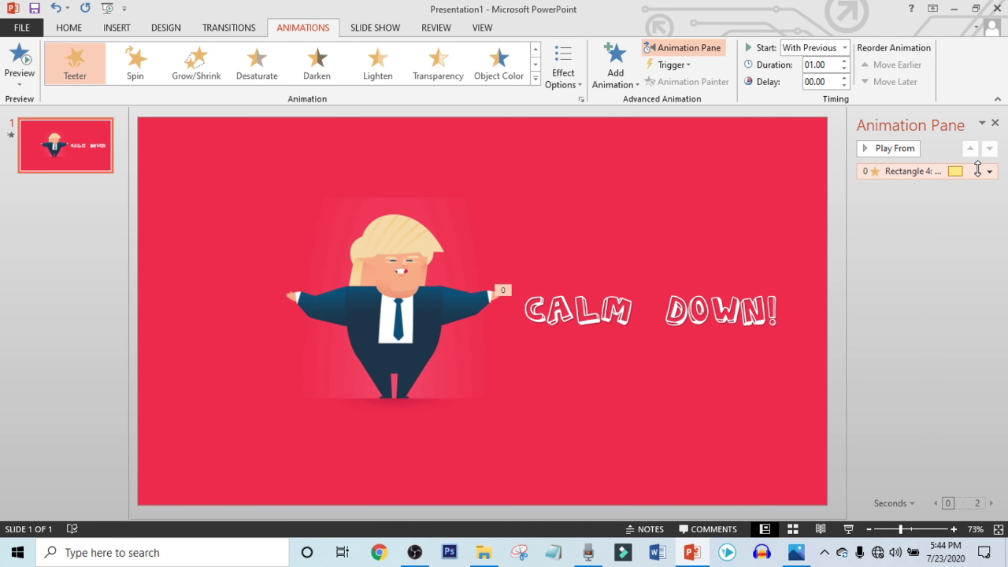
left_click(989, 172)
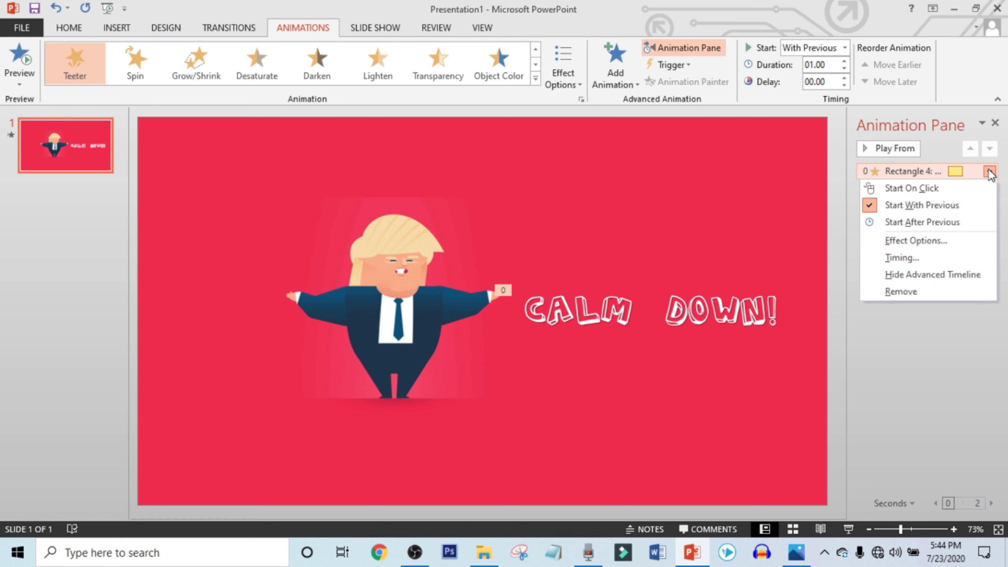
left_click(907, 260)
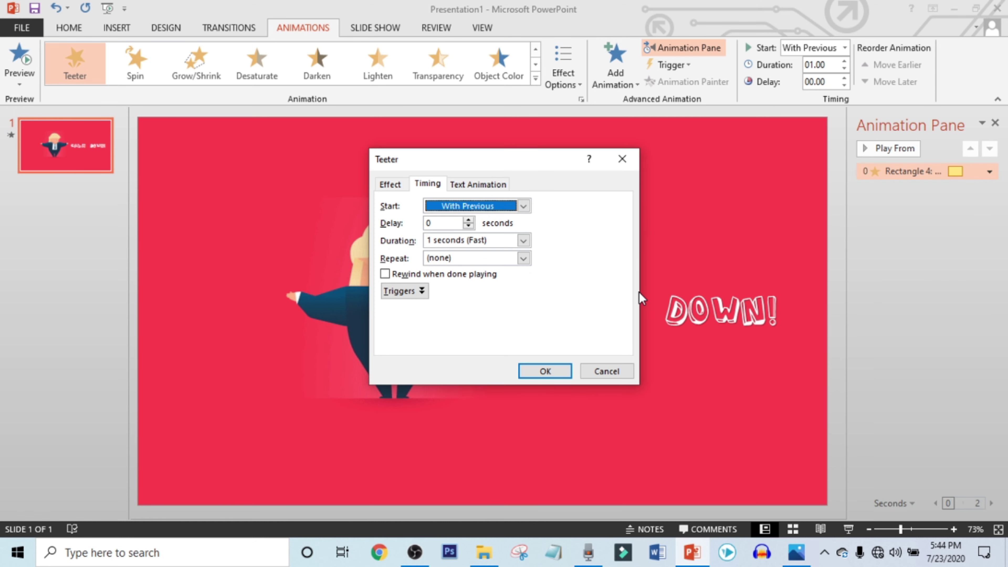
left_click(525, 260)
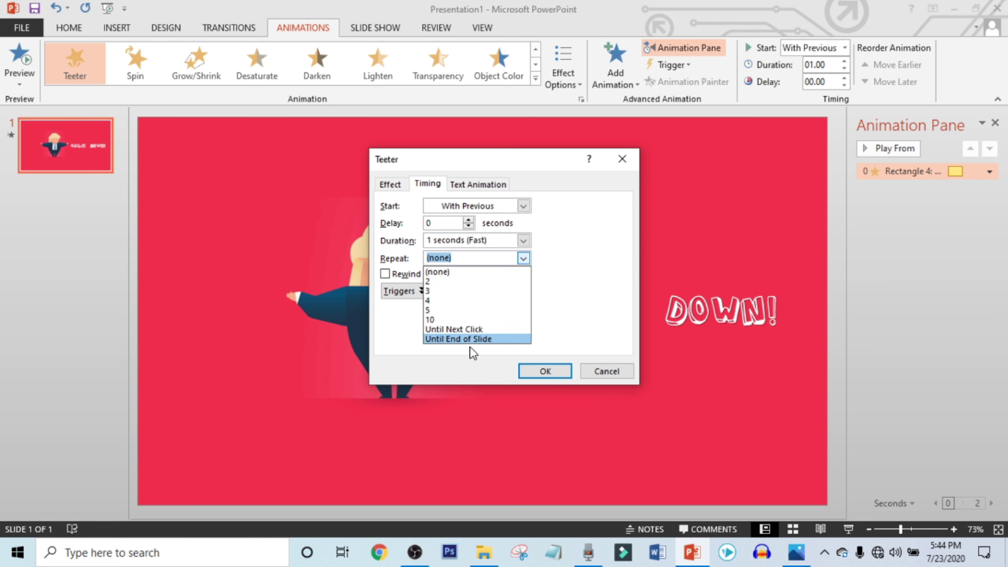
left_click(477, 338)
left_click(545, 372)
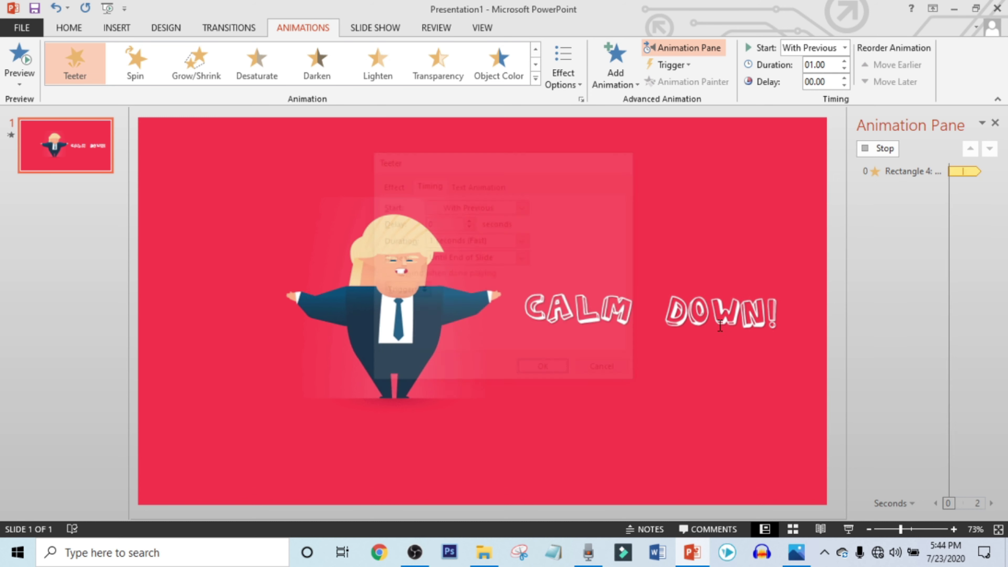
left_click(995, 123)
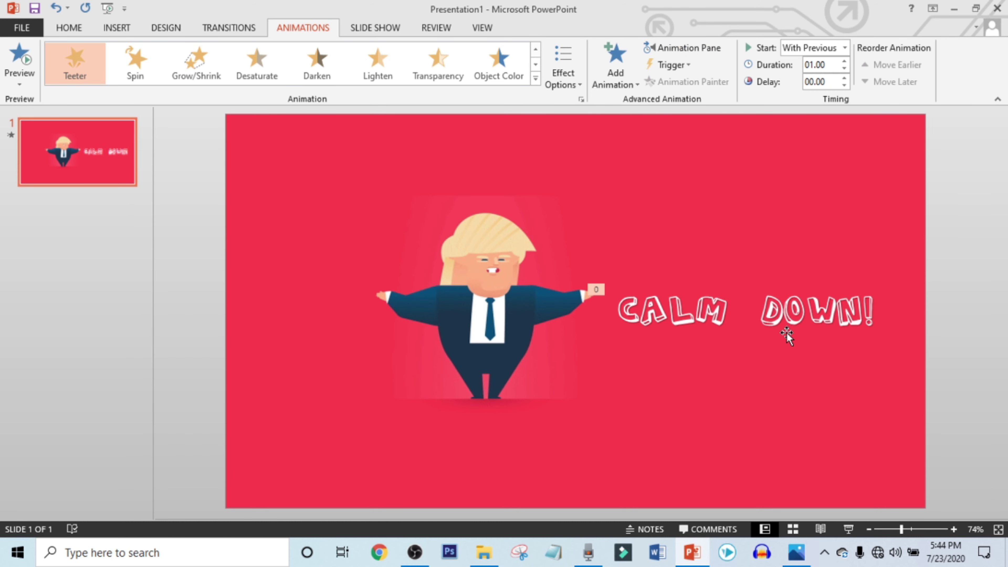
- Preview the animation in a slide show, then end the show
left_click(848, 529)
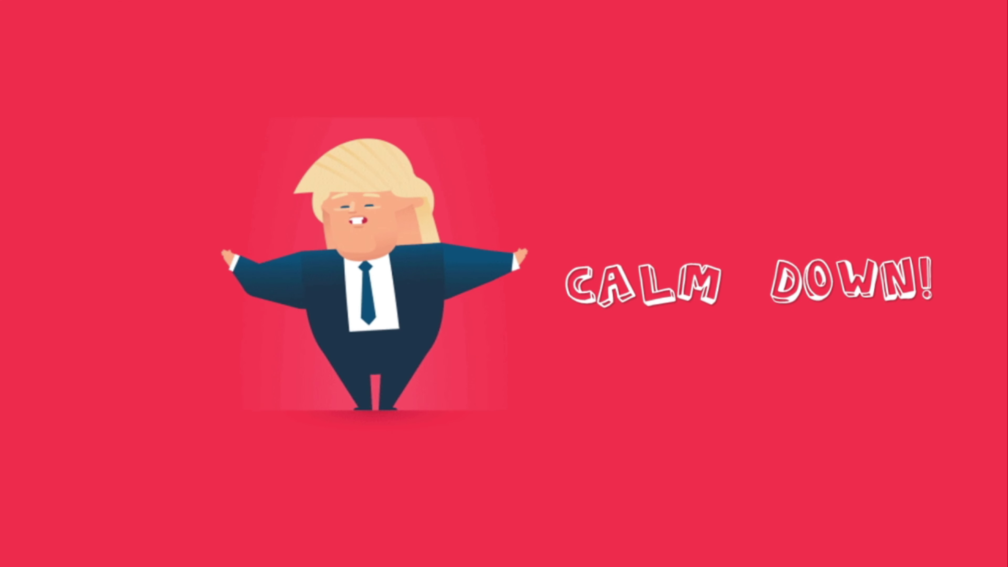
right_click(505, 413)
left_click(542, 400)
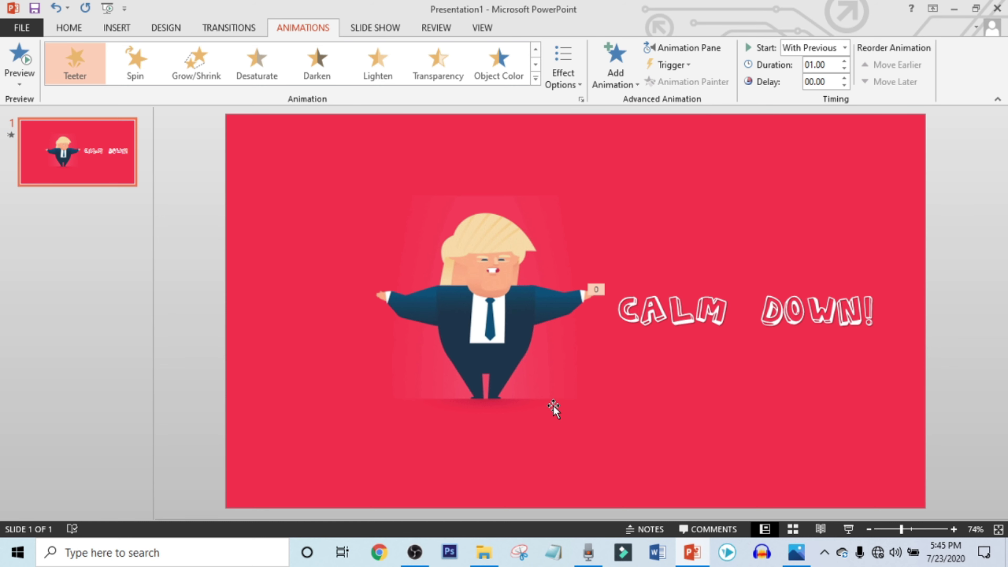
- Set up a Create a Video export at 04.00 seconds per slide and start it
left_click(22, 28)
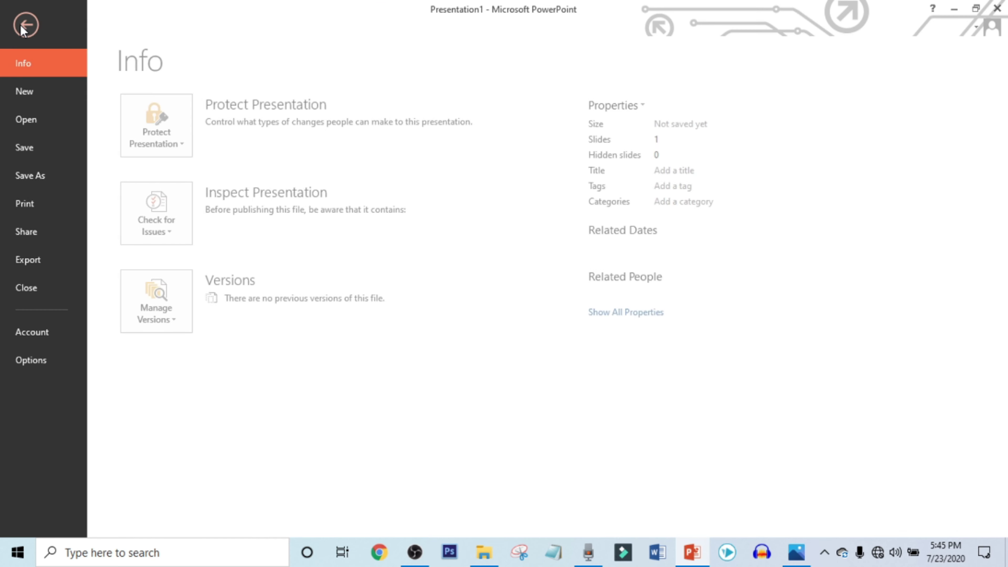
left_click(32, 262)
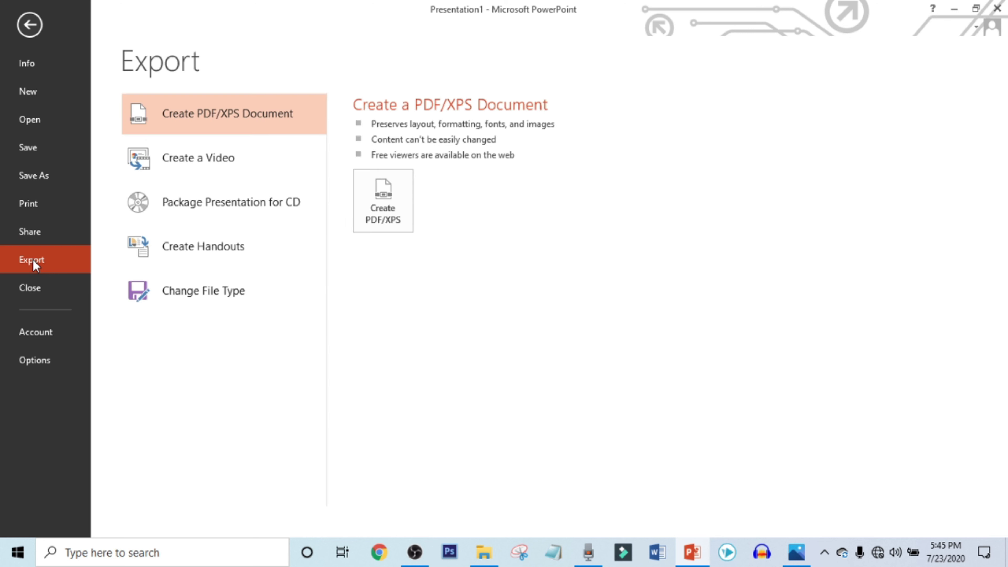
left_click(208, 167)
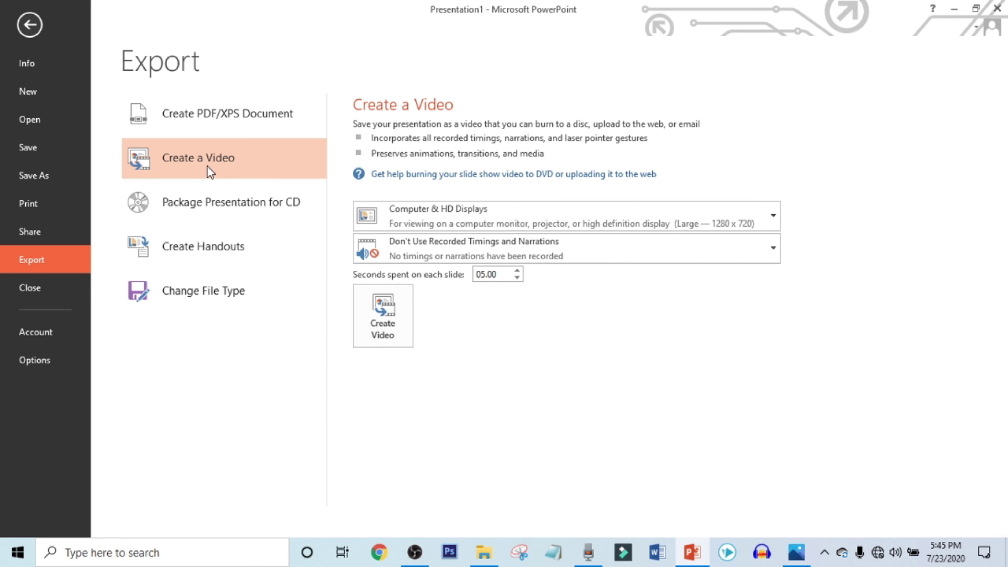
left_click(517, 278)
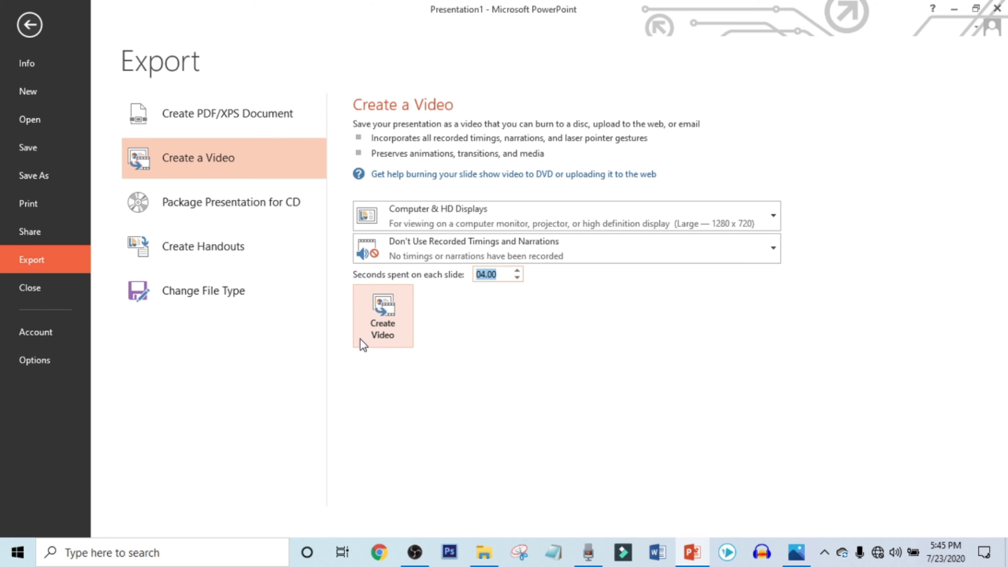
left_click(369, 323)
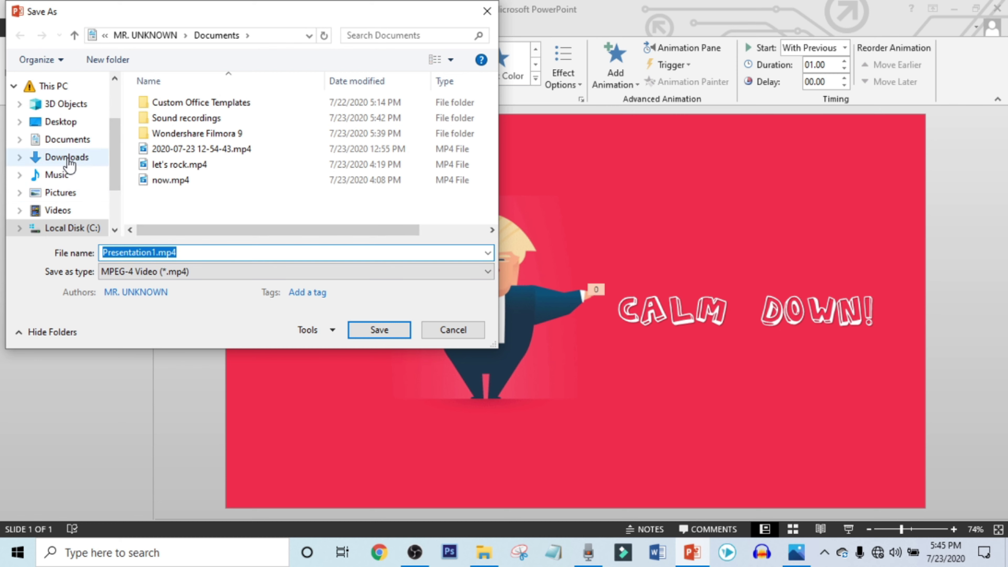
- Save the video as VIDEO.mp4 in the Pictures folder
left_click(60, 192)
left_click(265, 250)
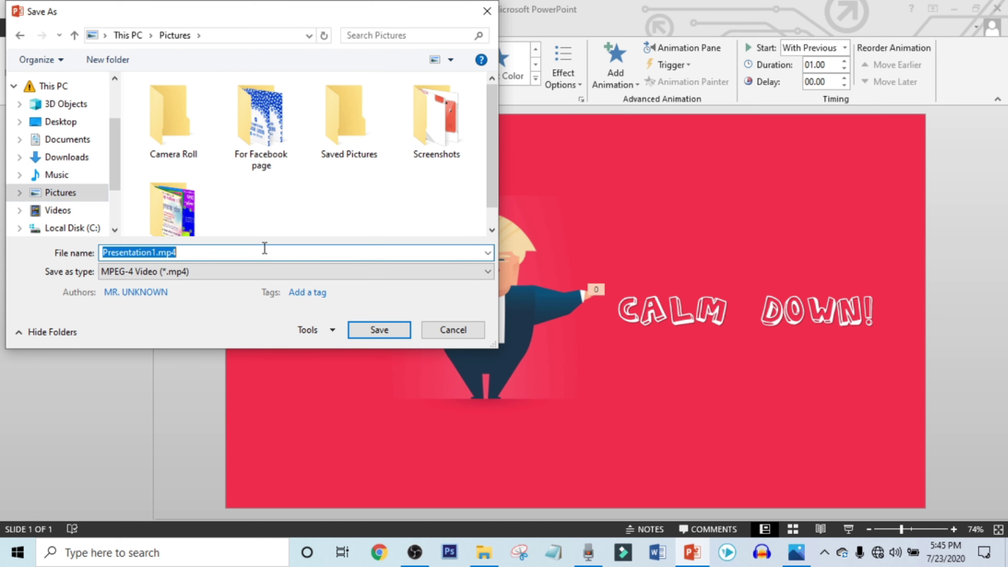
key("BackSpace")
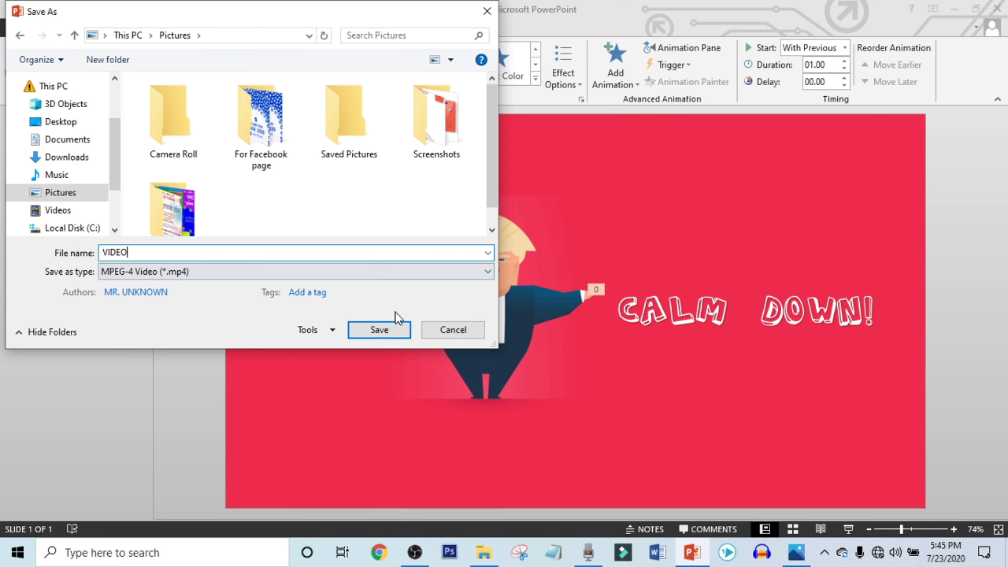
left_click(379, 330)
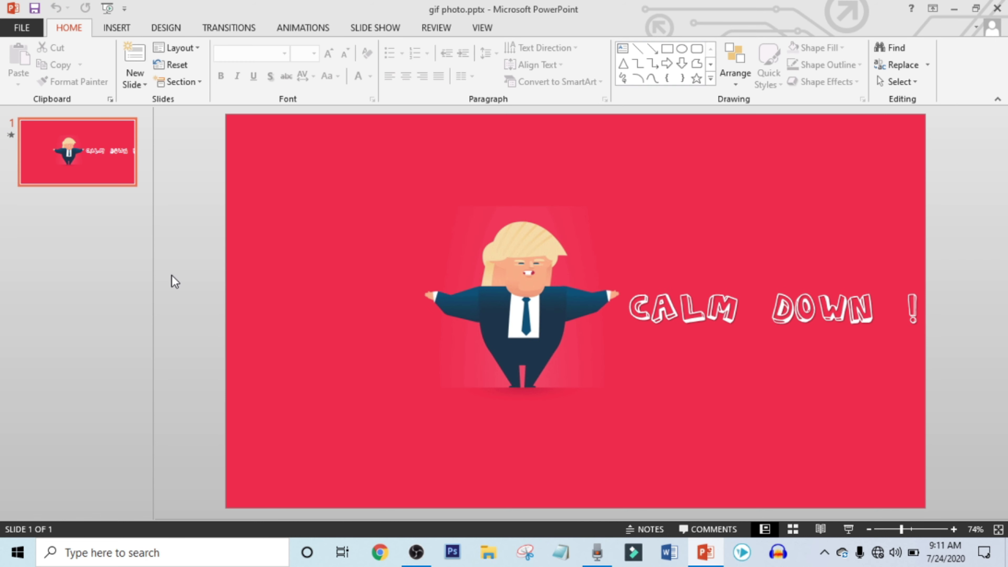
- Add a new blank slide and delete the original red Calm Down slide
right_click(95, 173)
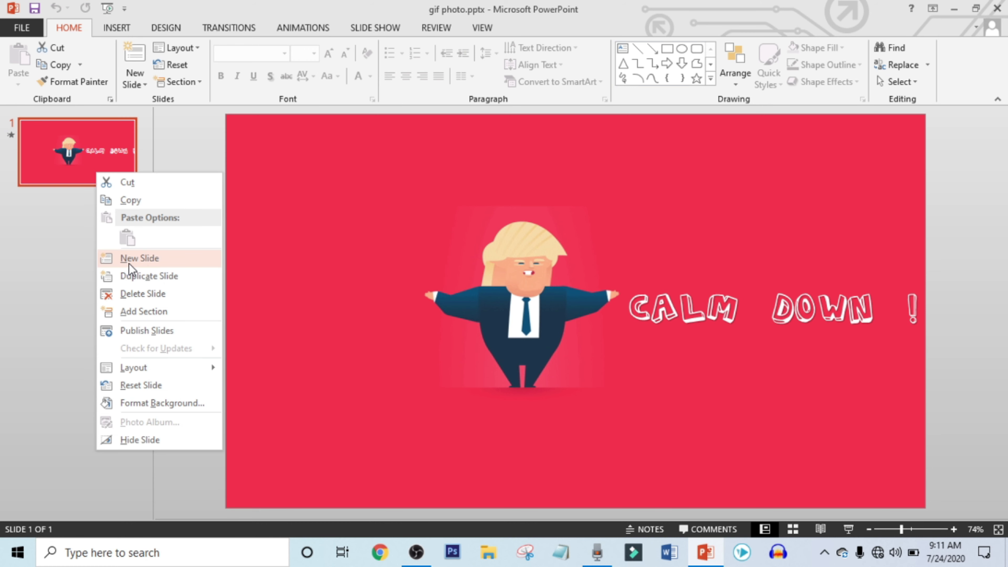
left_click(137, 259)
left_click(104, 172)
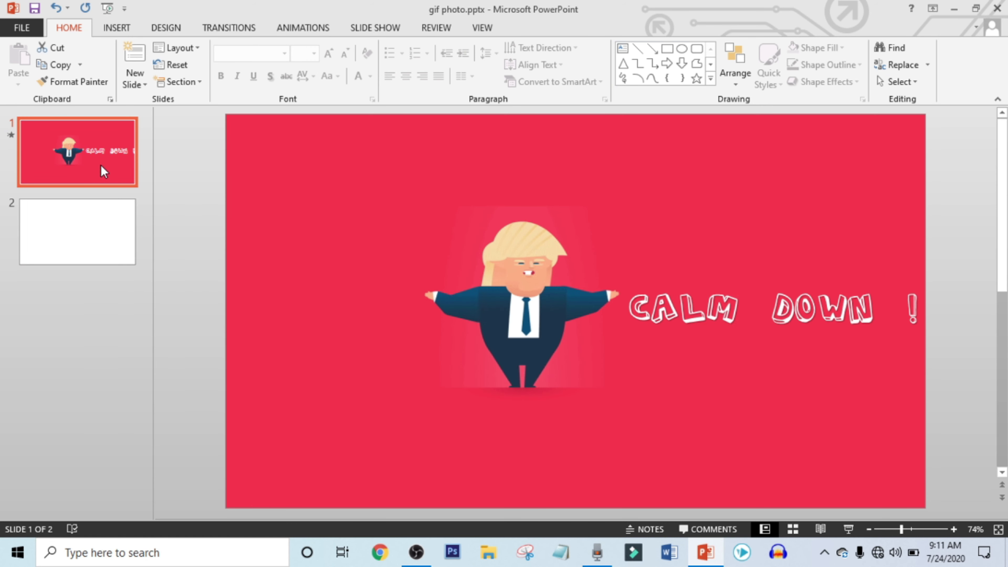
key("Delete")
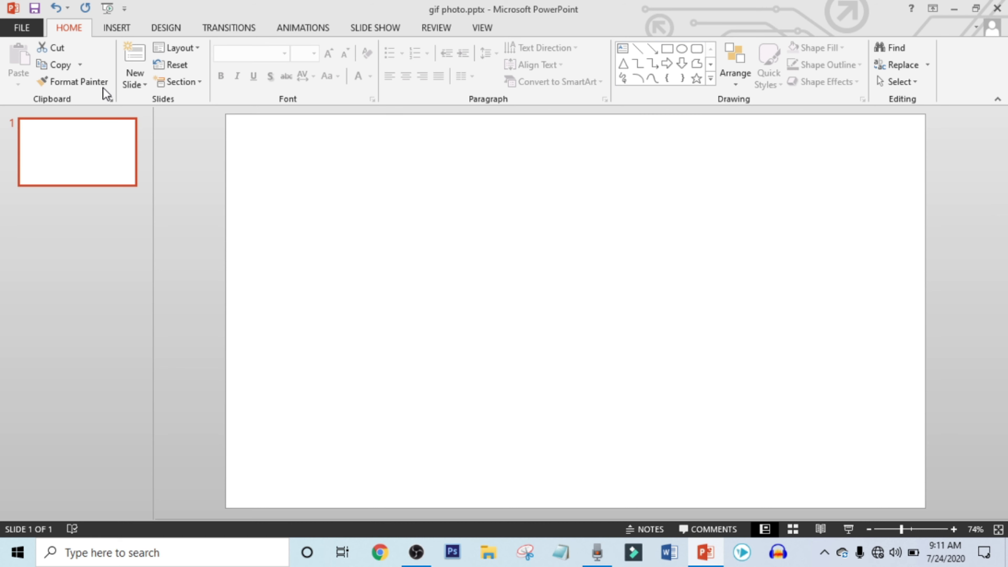
left_click(115, 28)
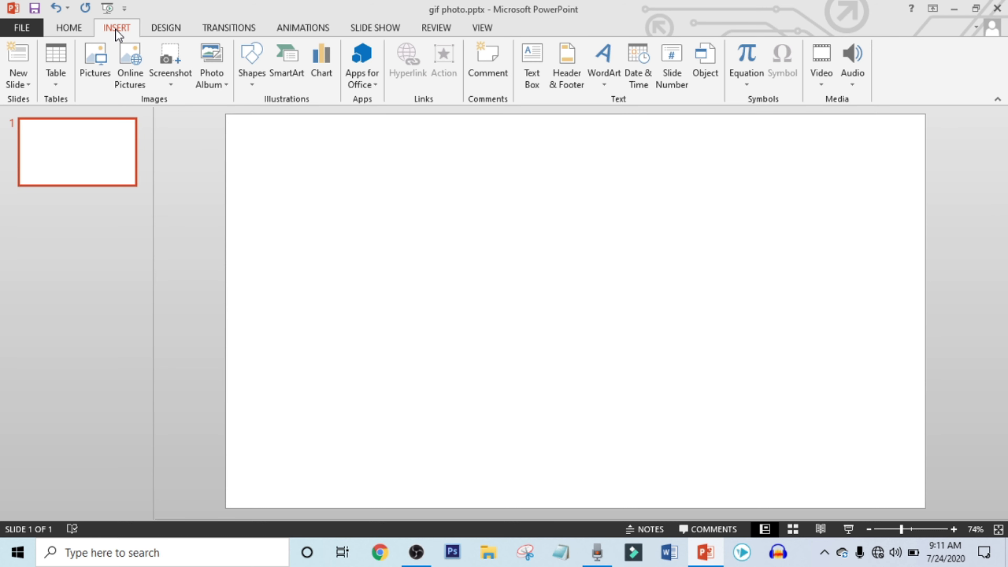
- Insert the coffee-cup GIF onto the blank slide and shift it down and right
left_click(92, 73)
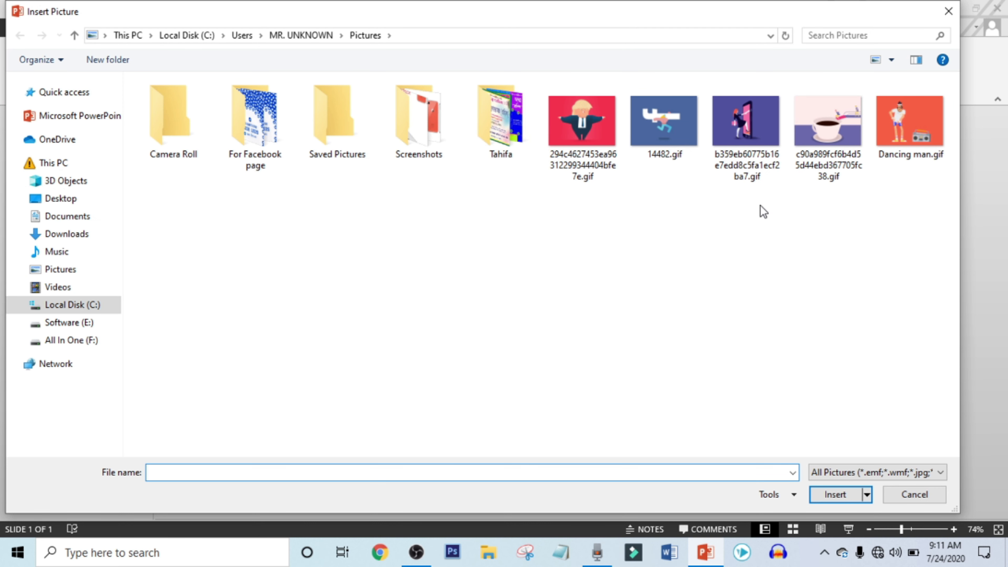
left_click(828, 167)
left_click(835, 494)
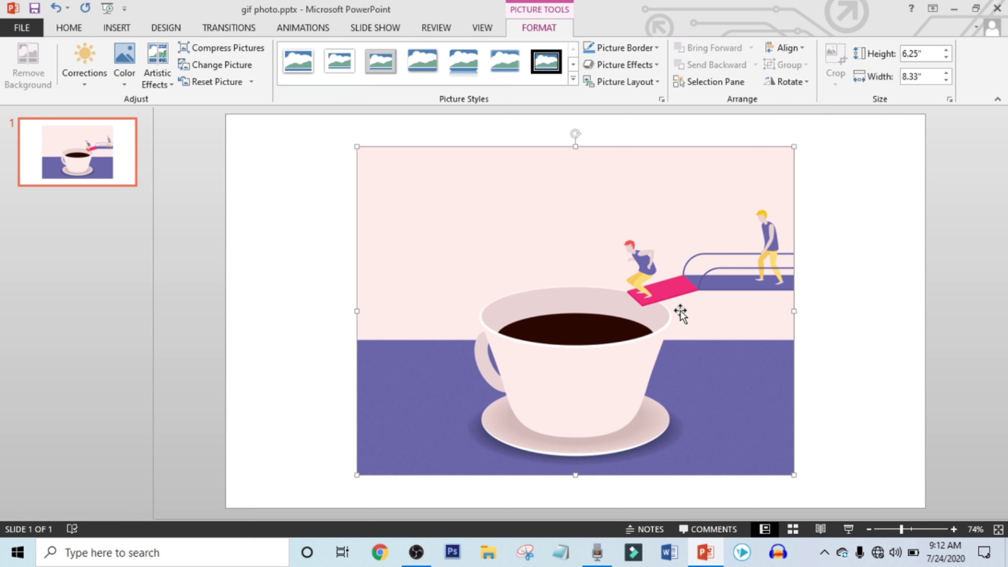
left_click_drag(680, 313, 687, 343)
left_click(835, 356)
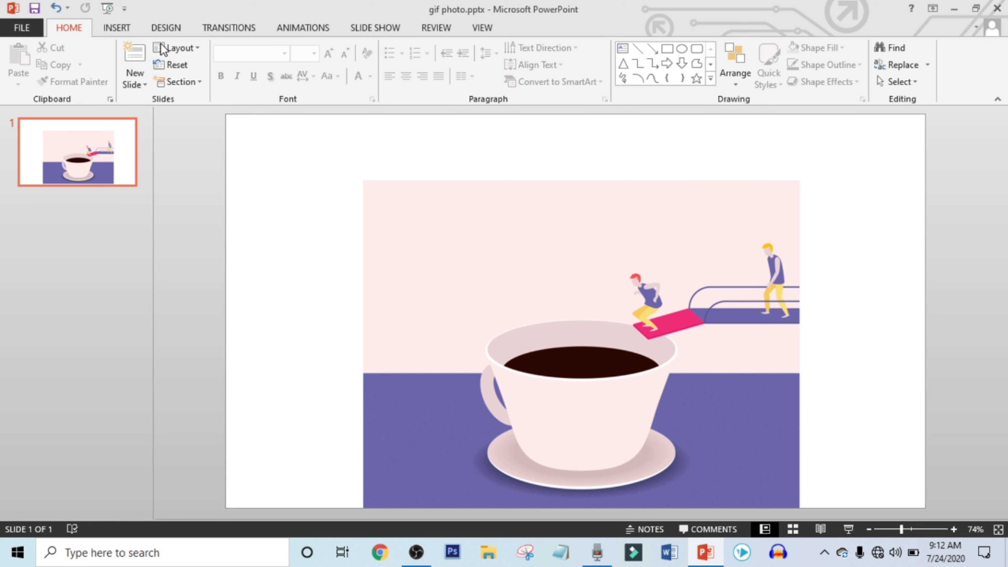
left_click(114, 28)
left_click(248, 76)
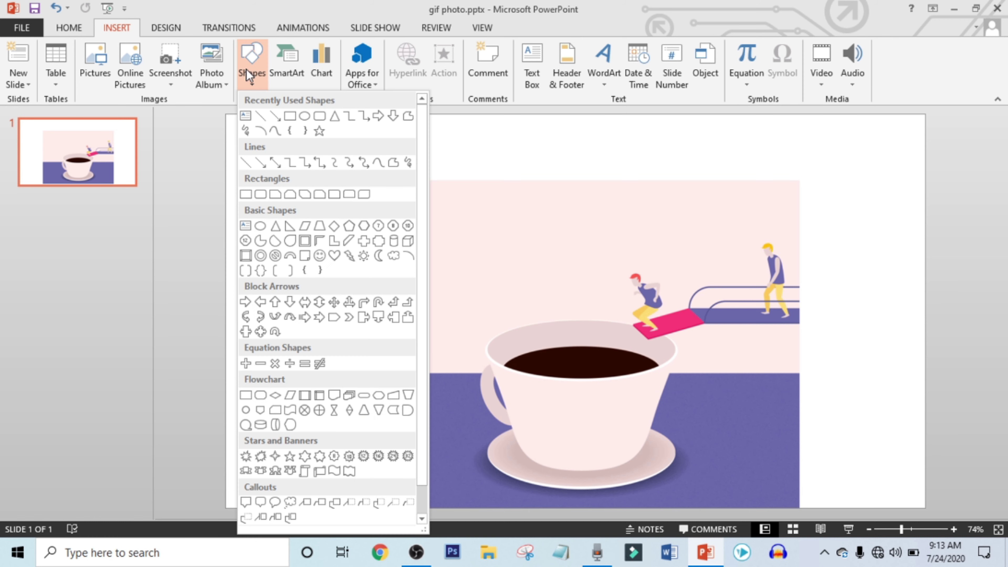
- Draw an outline-free rectangle at the lower right, filled with the picture's purple via Eyedropper
left_click(246, 194)
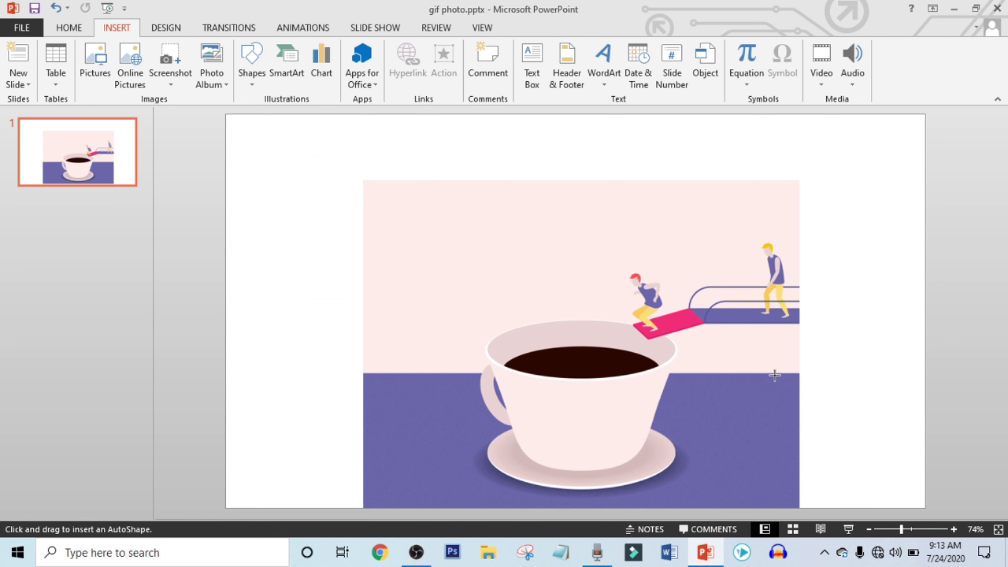
left_click_drag(766, 374, 924, 507)
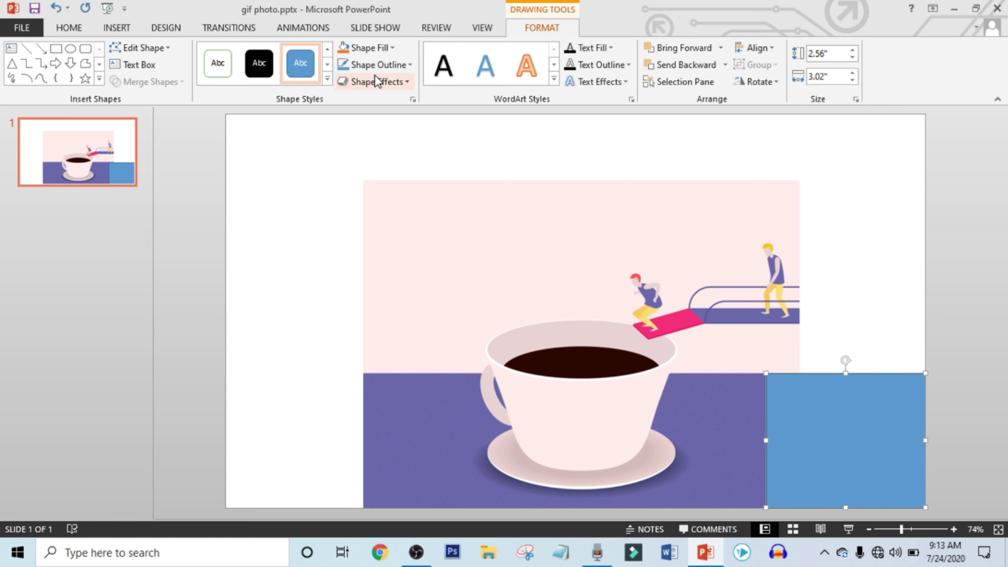
left_click(375, 65)
left_click(397, 219)
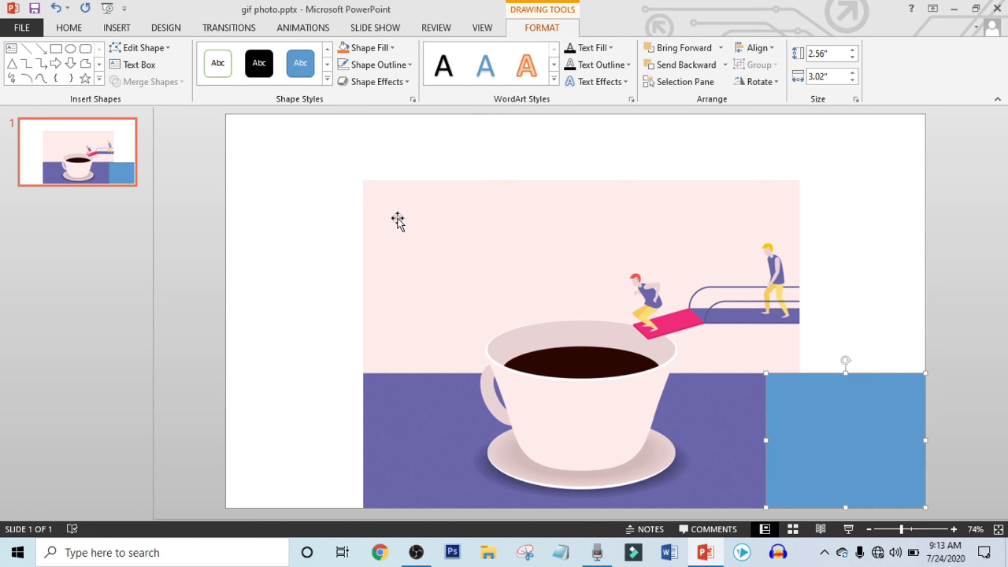
left_click(389, 50)
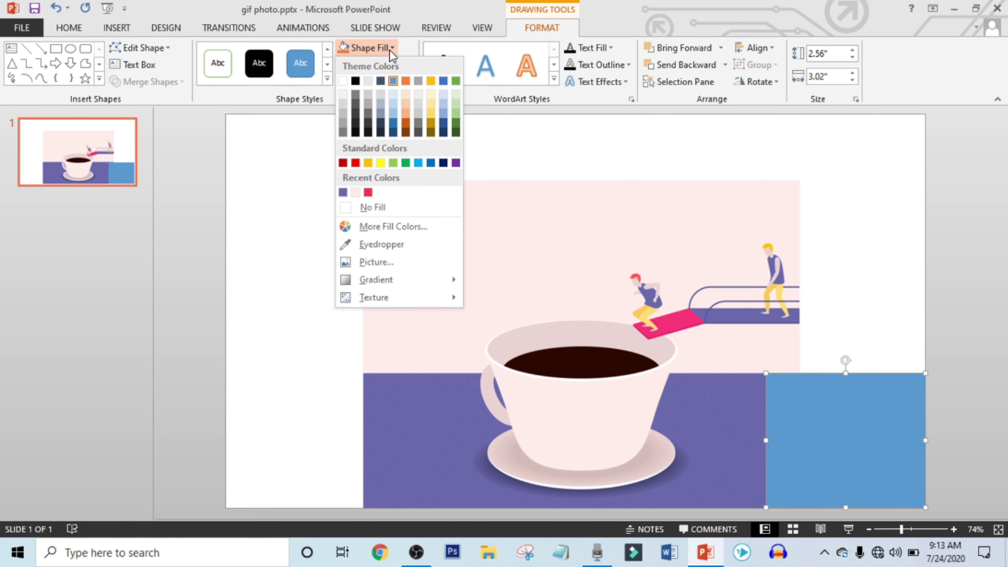
left_click(398, 243)
left_click(436, 444)
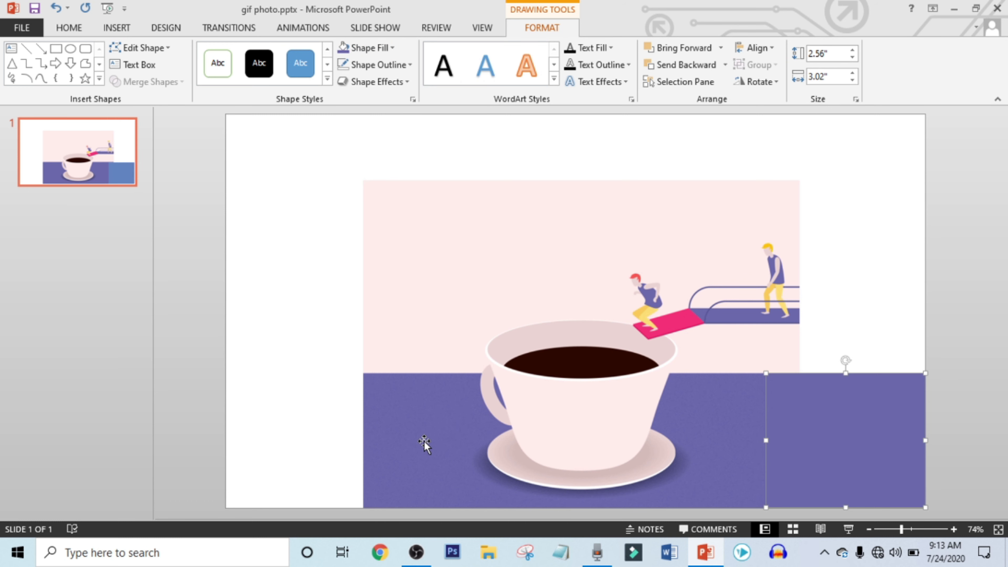
left_click(903, 319)
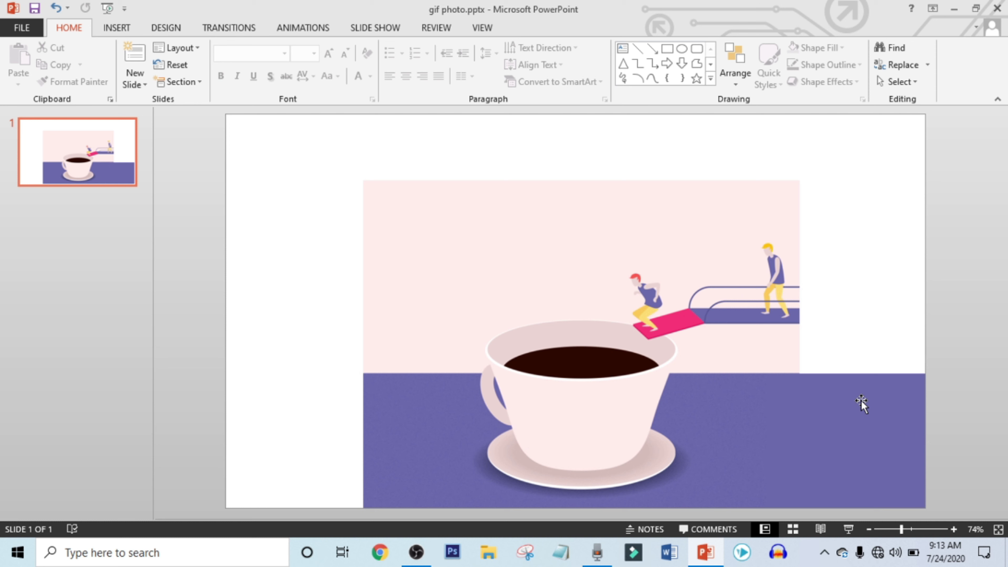
- Place a purple rectangle copy over the white gap at the lower left
mouse_move(845, 375)
left_mouse_down()
mouse_move(843, 361)
mouse_move(843, 372)
left_mouse_up()
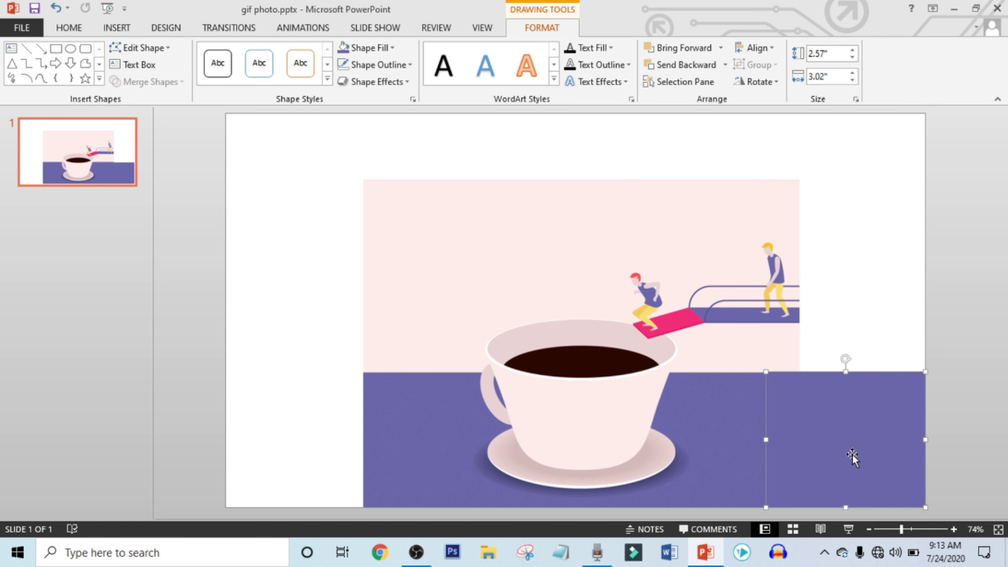
left_click_drag(855, 461, 304, 448)
left_click(174, 382)
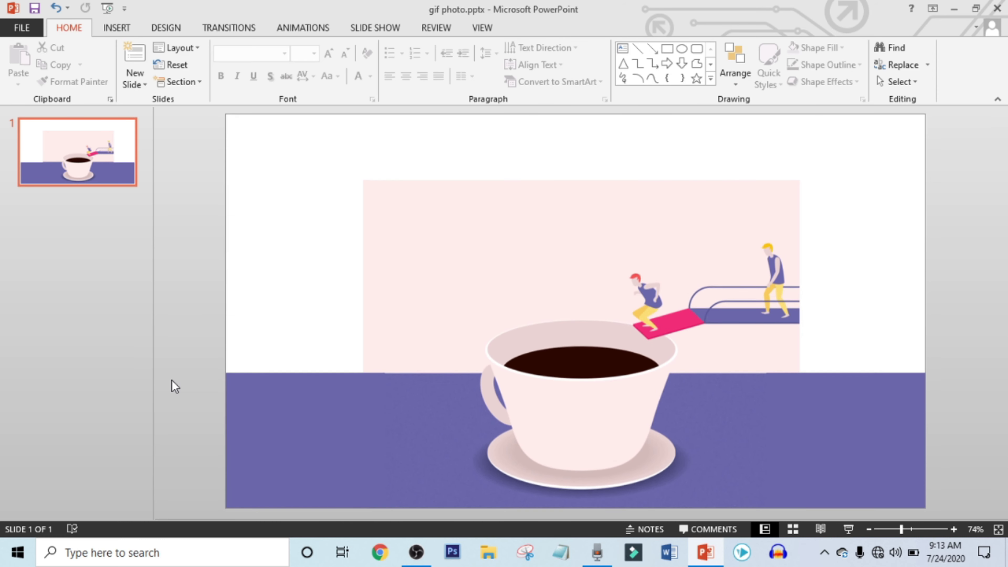
- Fill the slide background with the pale pink sampled from the coffee-cup picture using the eyedropper
right_click(854, 227)
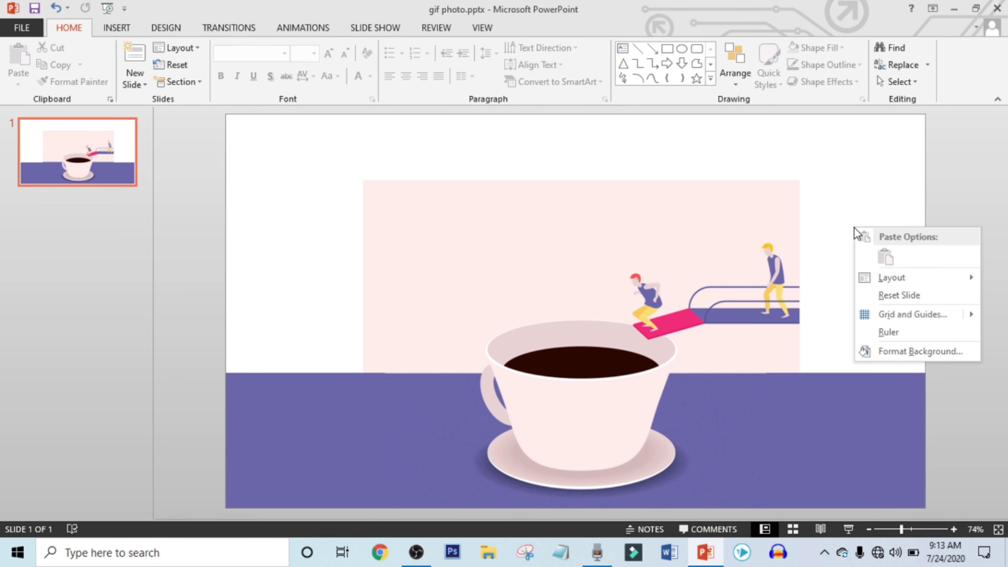
left_click(899, 352)
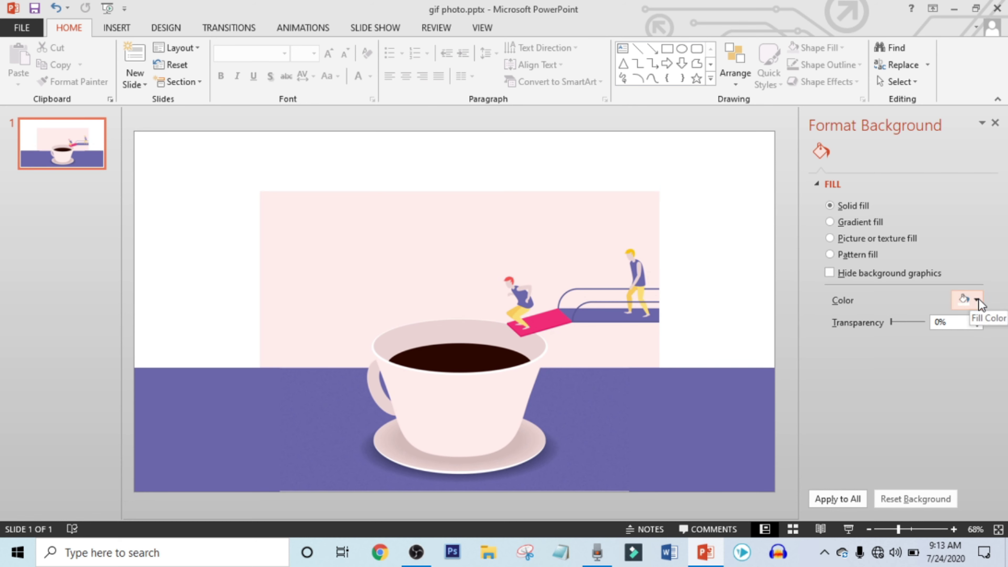
left_click(977, 301)
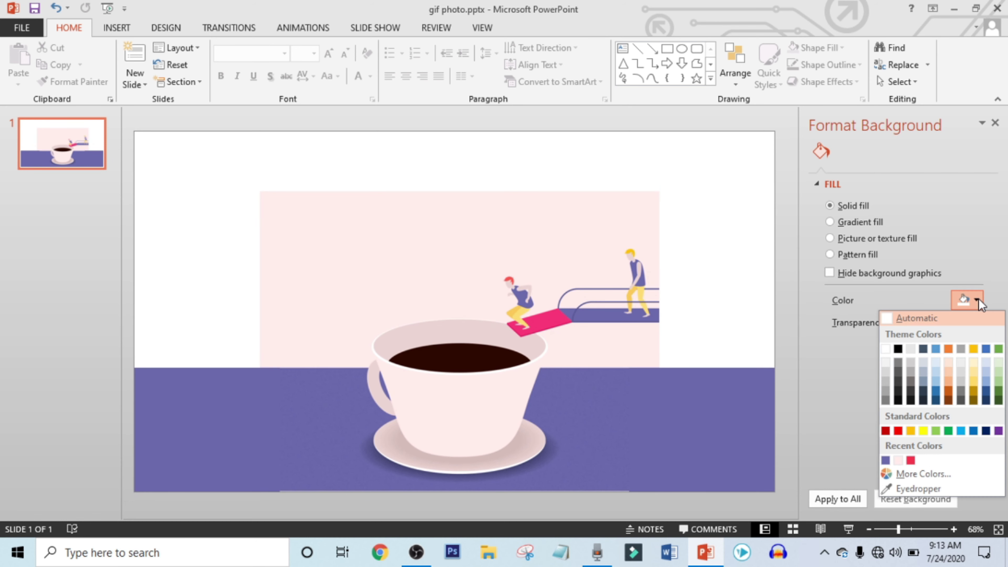
left_click(918, 489)
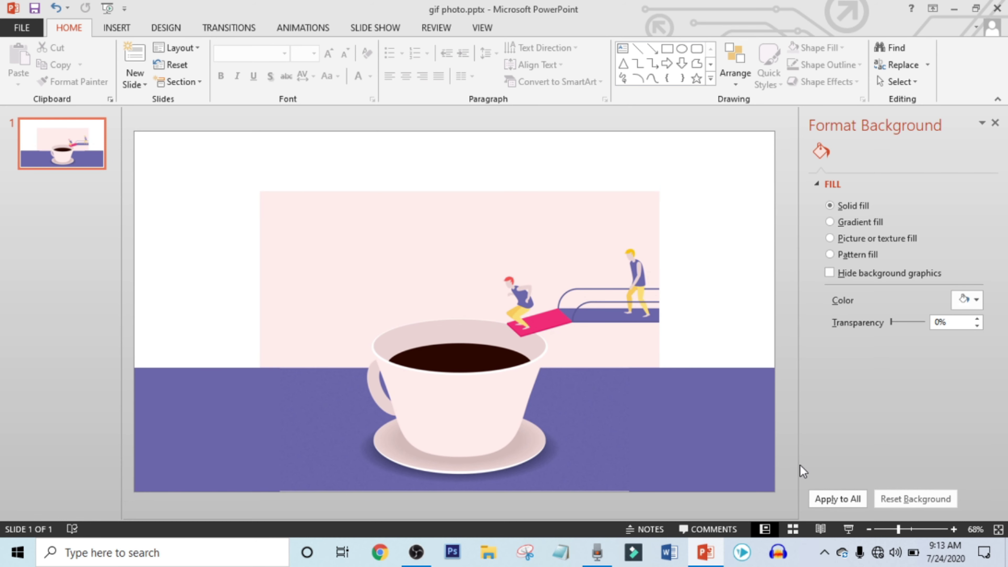
left_click(559, 243)
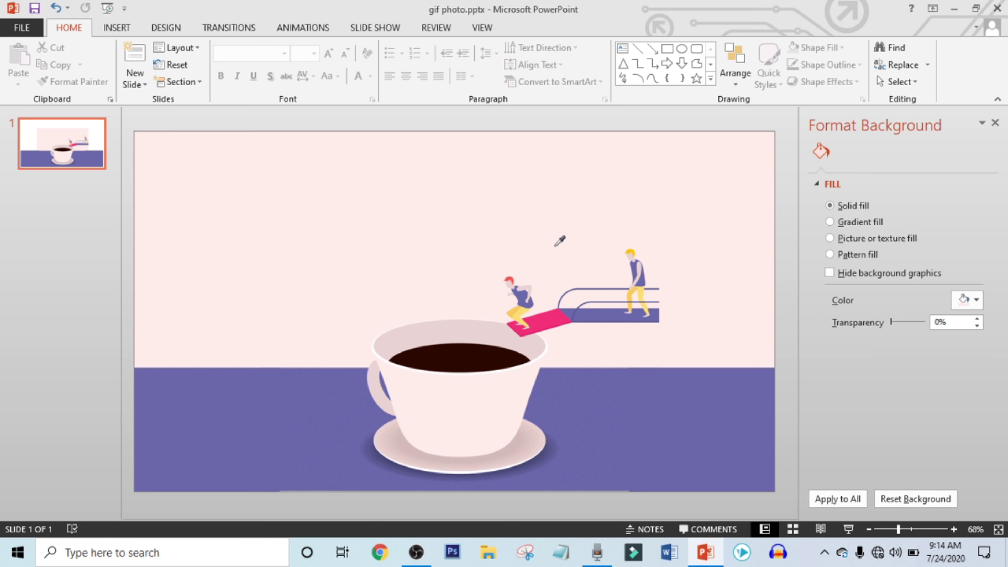
left_click(995, 123)
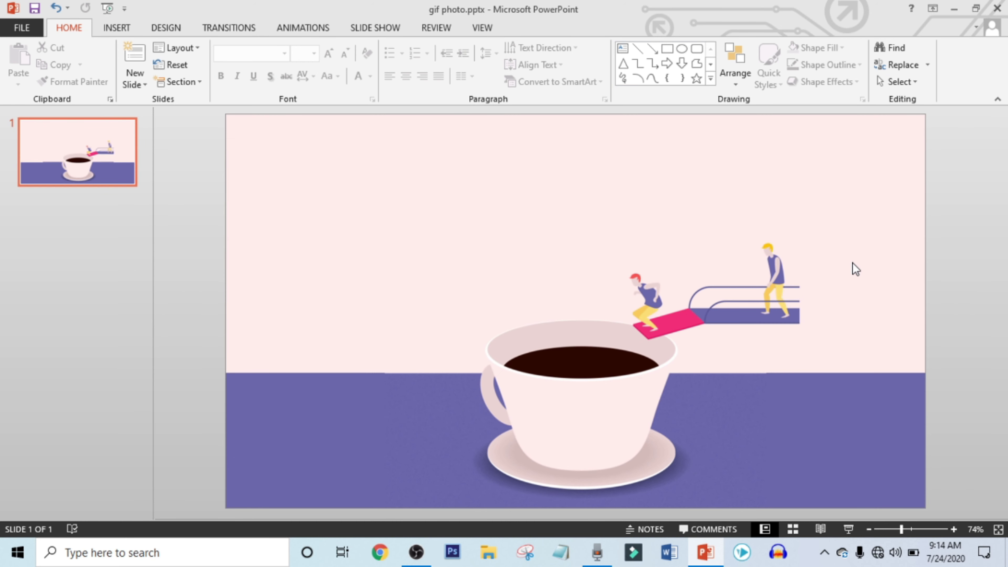
- Insert plain WordArt at the upper left of the slide reading 'LIFE IS'
left_click(117, 27)
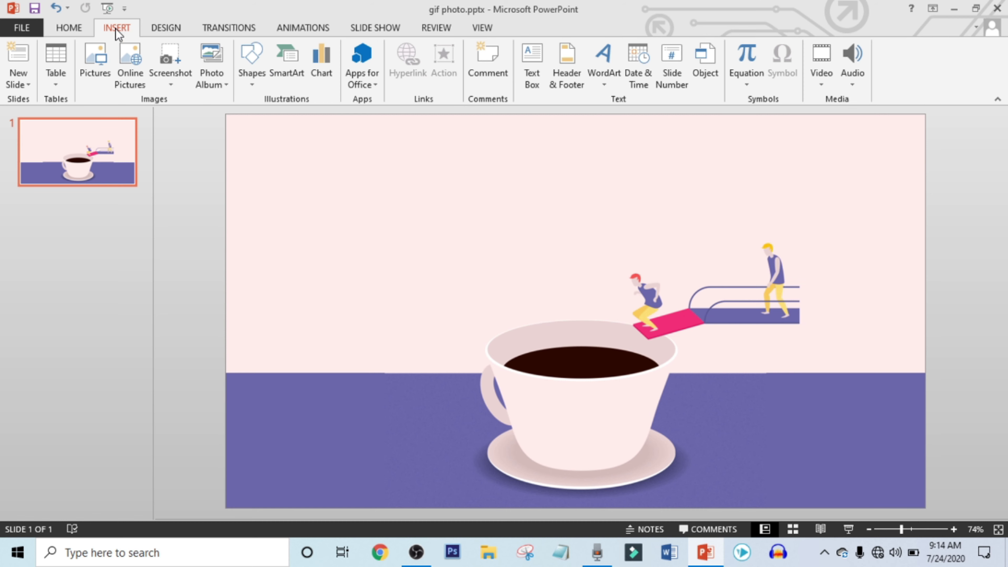
left_click(607, 68)
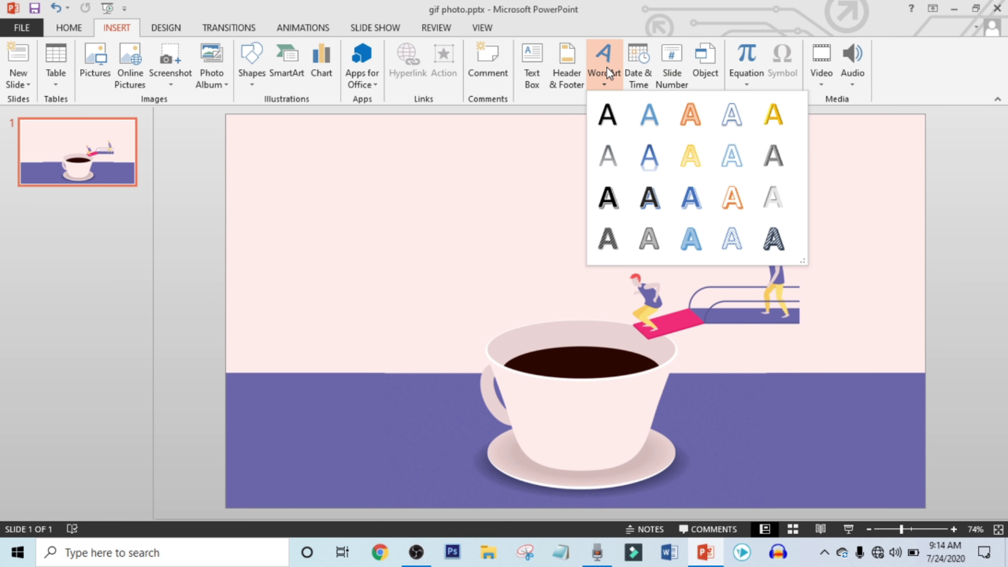
left_click(609, 116)
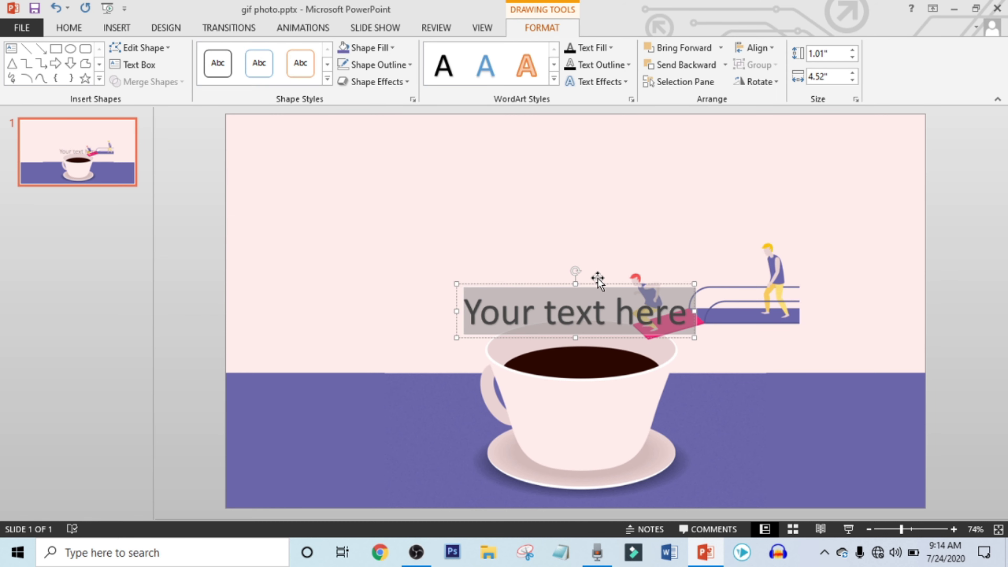
left_click_drag(592, 284, 430, 197)
key("ctrl+a")
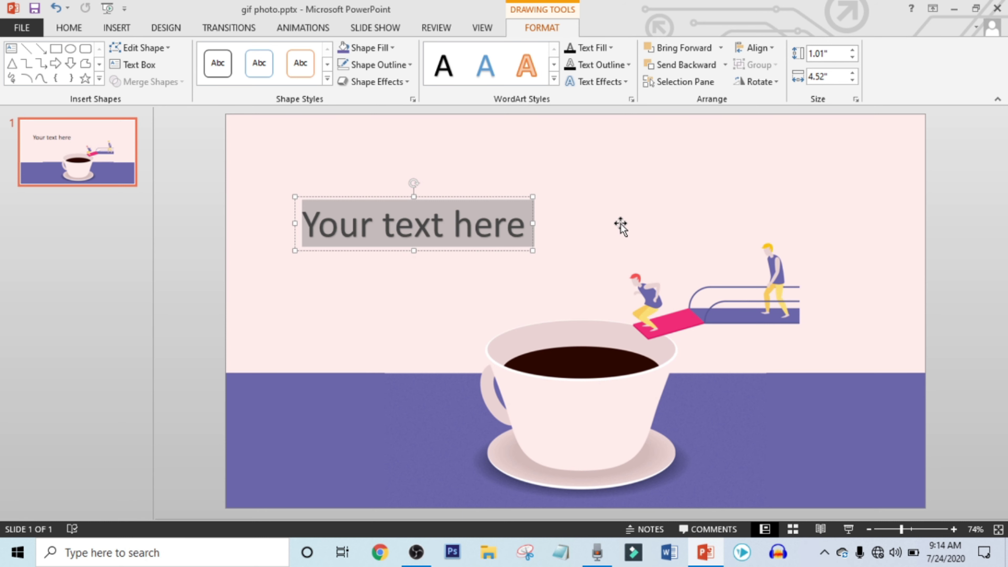
key("Delete")
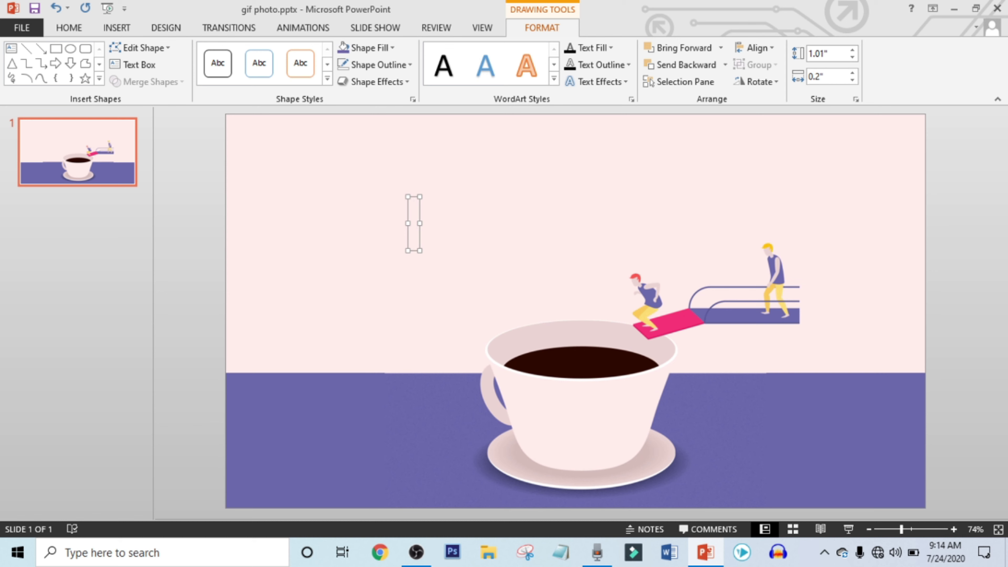
type("LIFE SI")
key("BackSpace")
key("BackSpace")
type("IS")
key("ctrl+a")
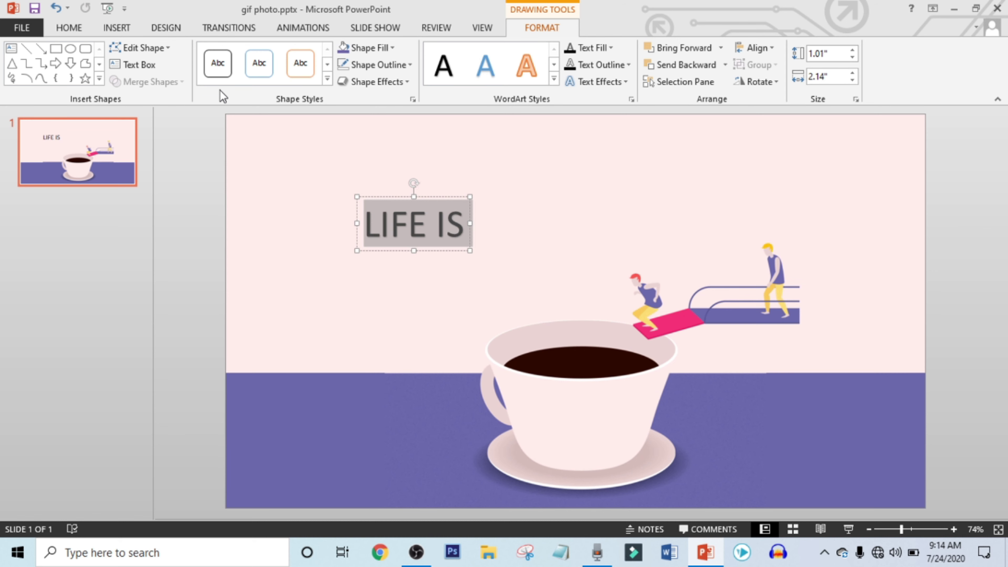
- Set the LIFE IS text to Futura Bk BT at 36 pt
left_click(72, 28)
left_click(278, 54)
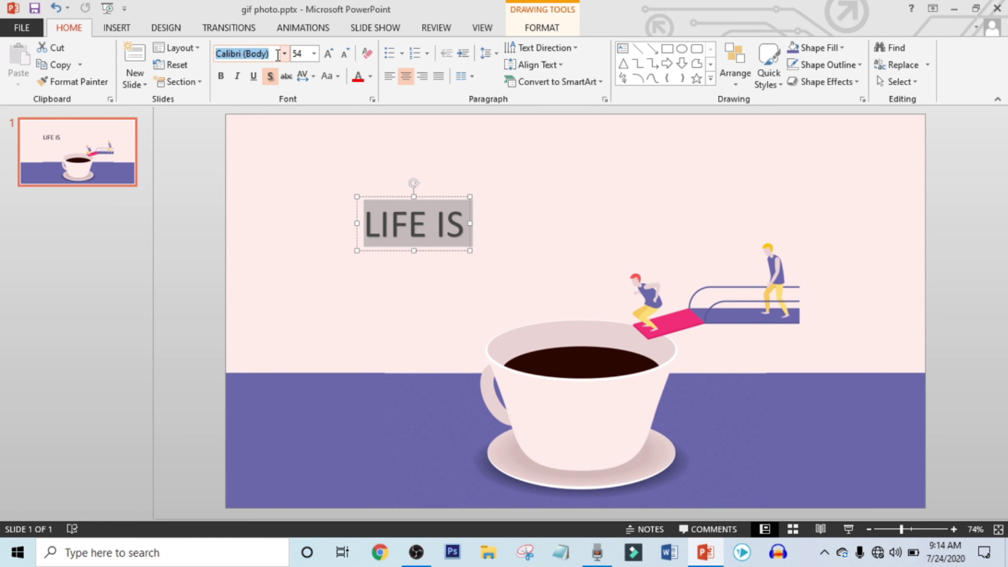
type("Futura Bk BT")
key("Return")
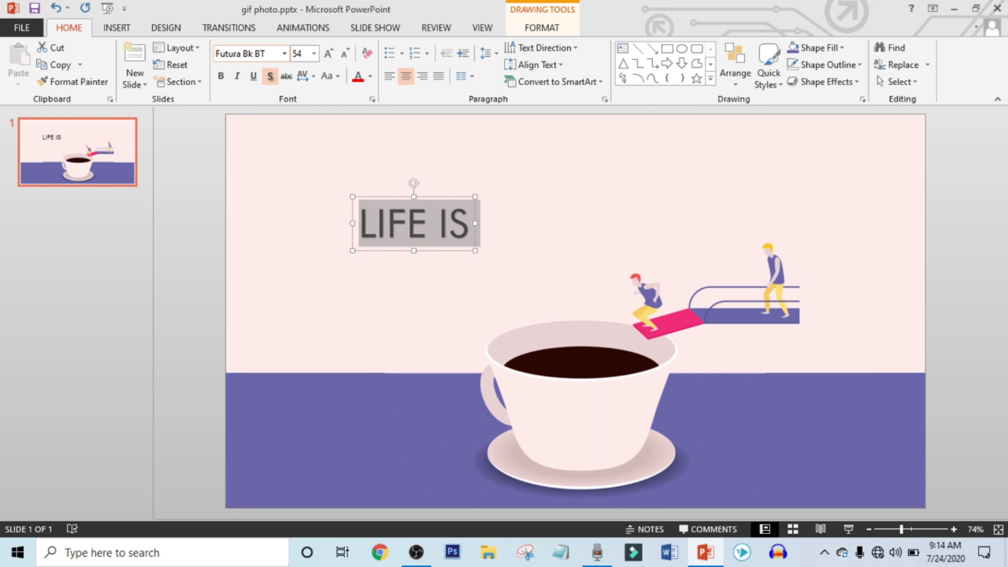
left_click(344, 52)
left_click(344, 52)
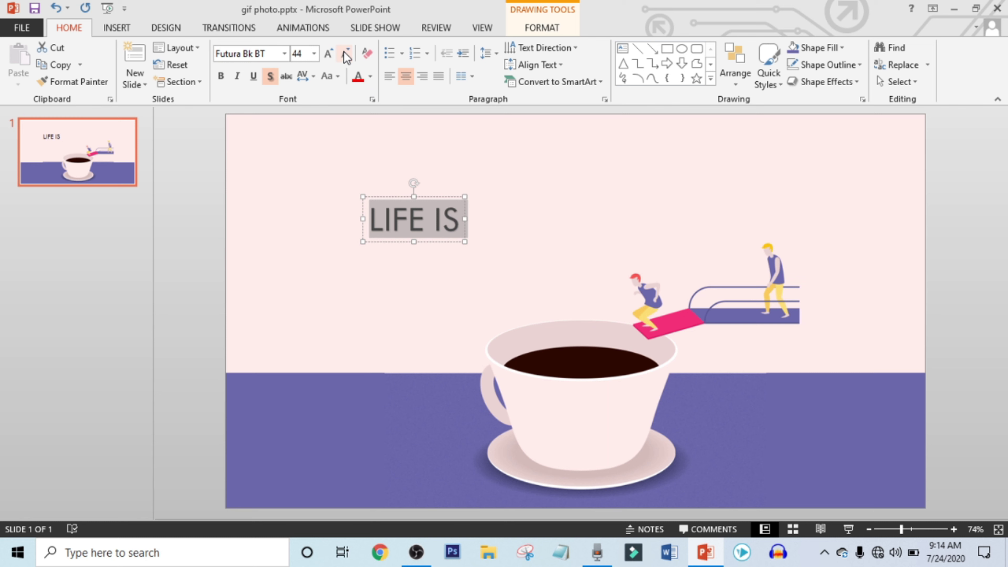
left_click(344, 52)
left_click(344, 52)
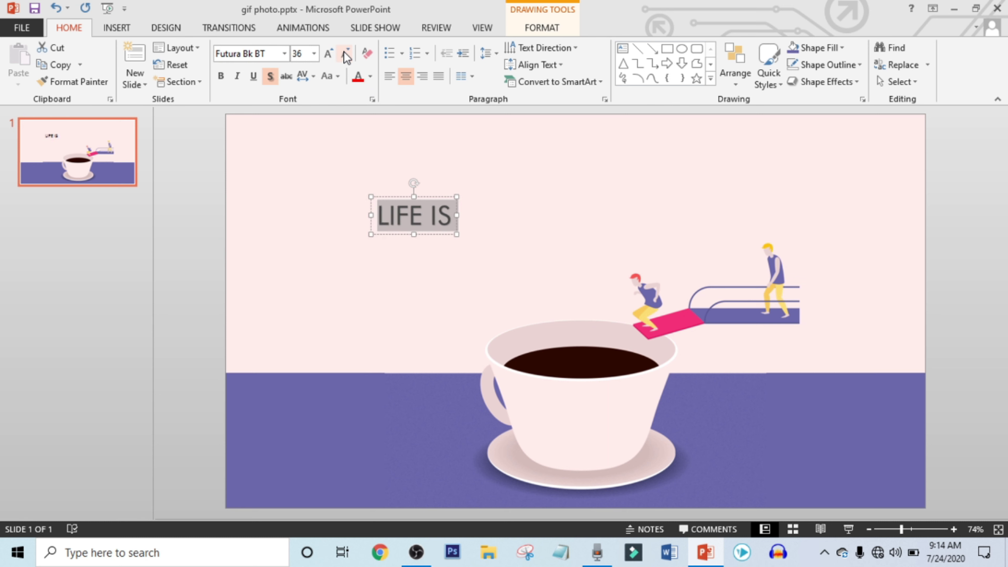
- Colour the LIFE IS text red and nudge its box slightly left
left_click(371, 77)
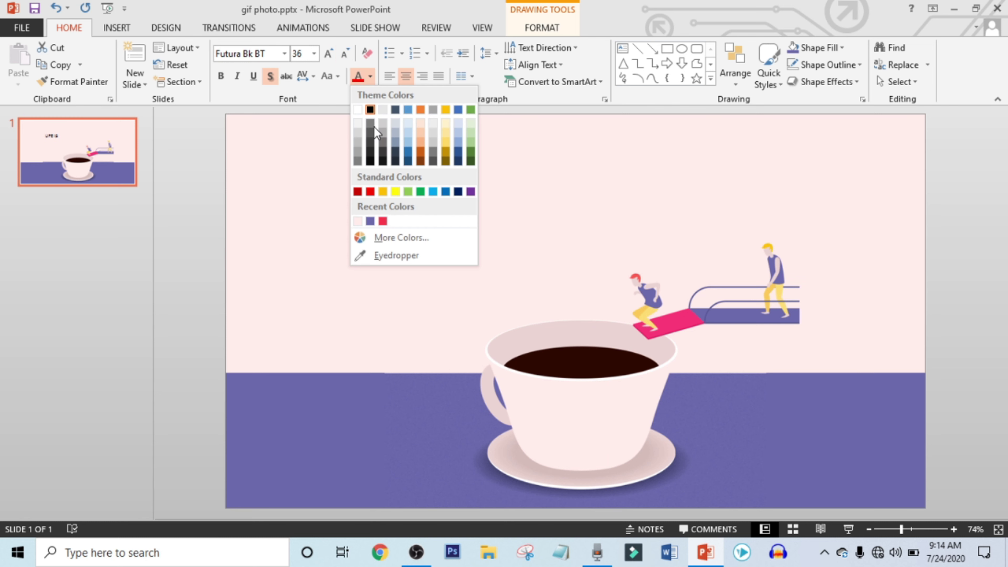
left_click(369, 192)
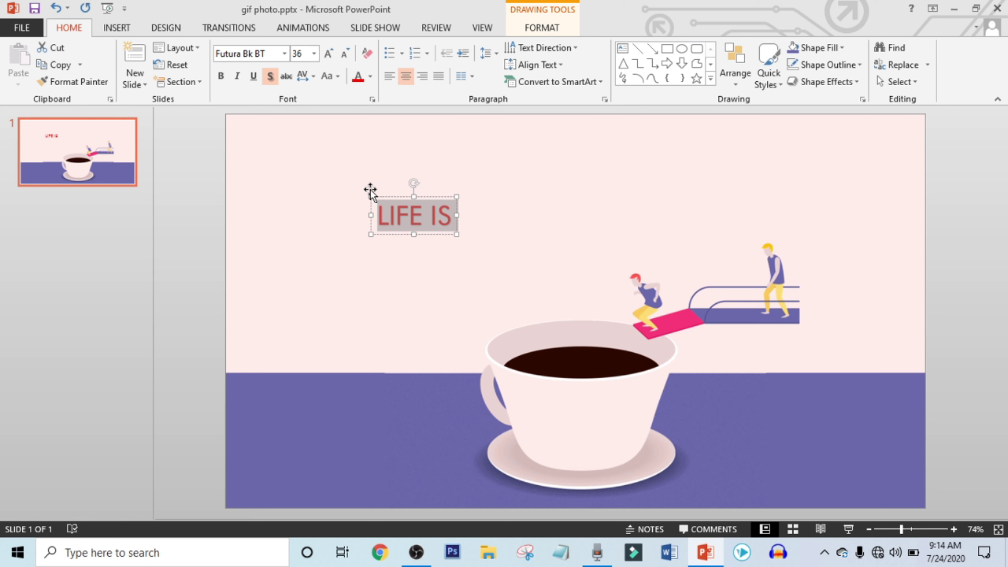
left_click_drag(439, 201, 409, 201)
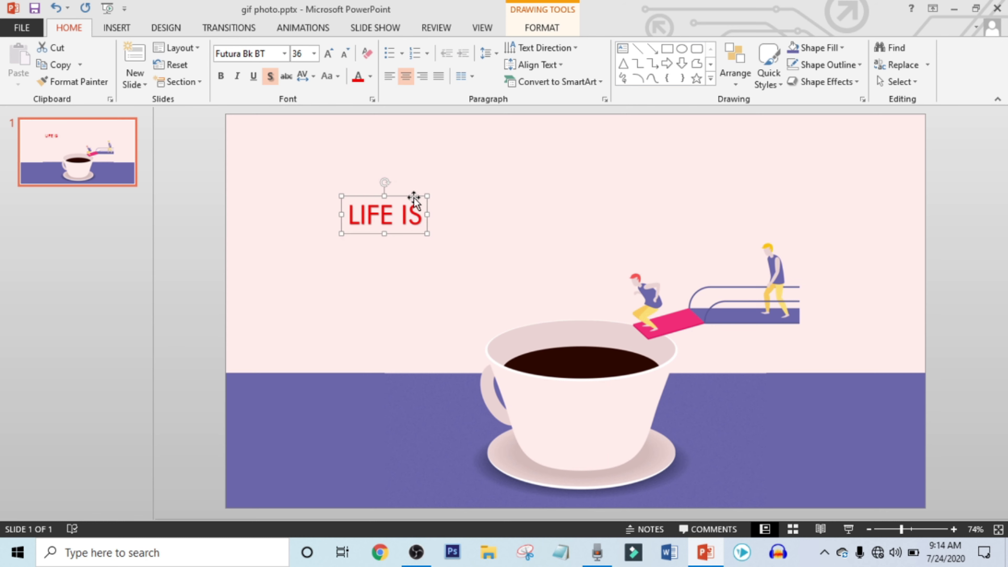
left_click(321, 30)
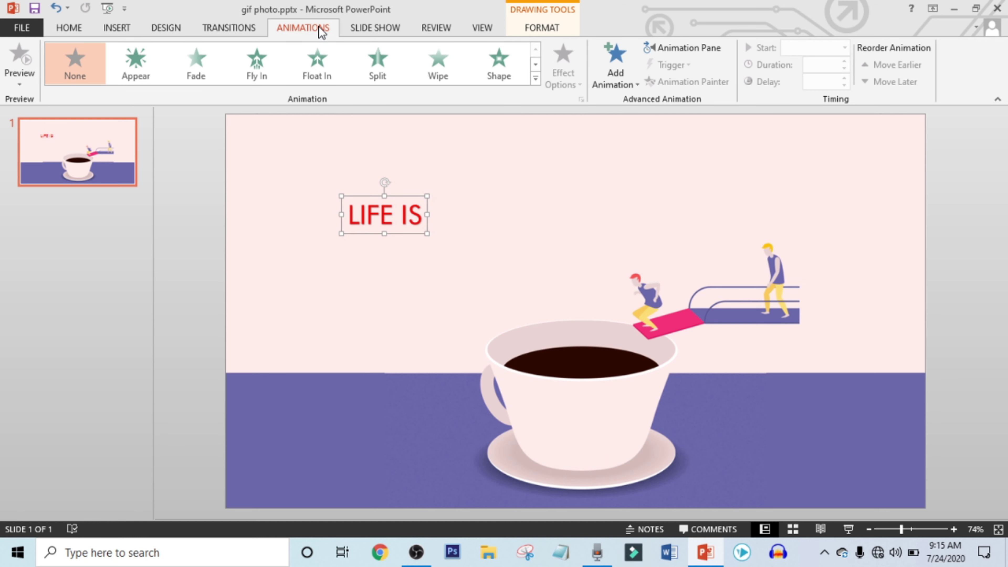
- Give LIFE IS a Fly In entrance from the left, starting With Previous
left_click(256, 73)
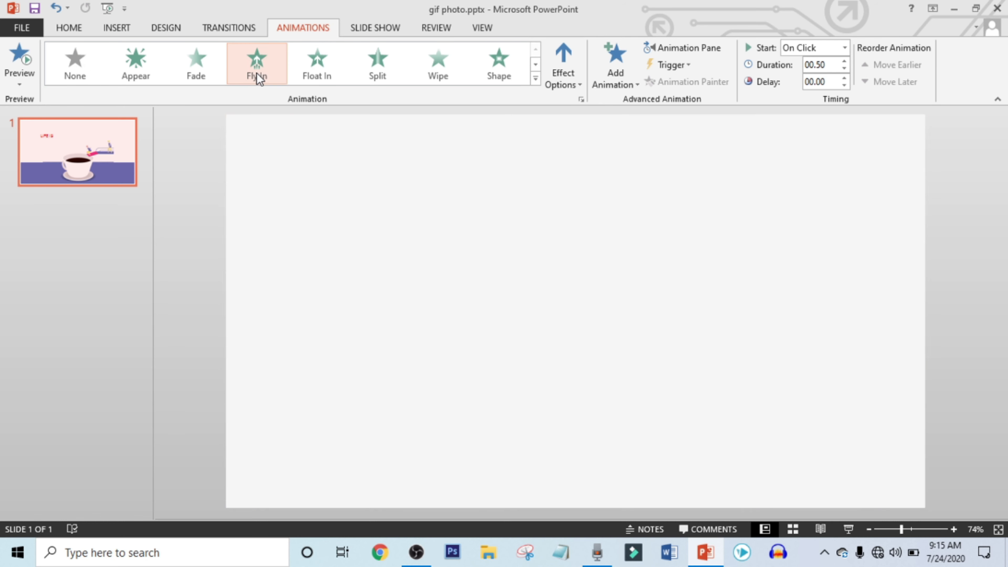
left_click(570, 77)
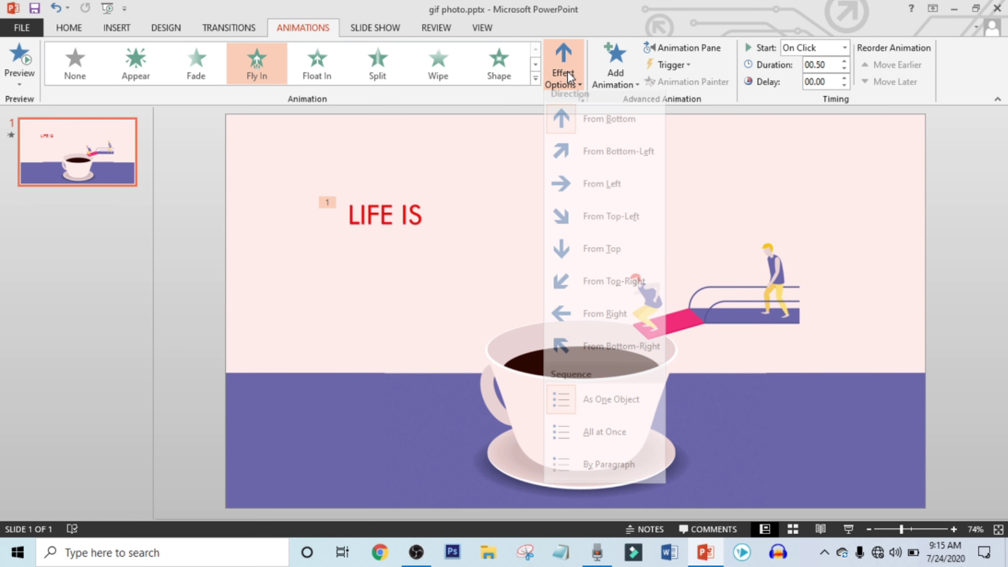
left_click(592, 201)
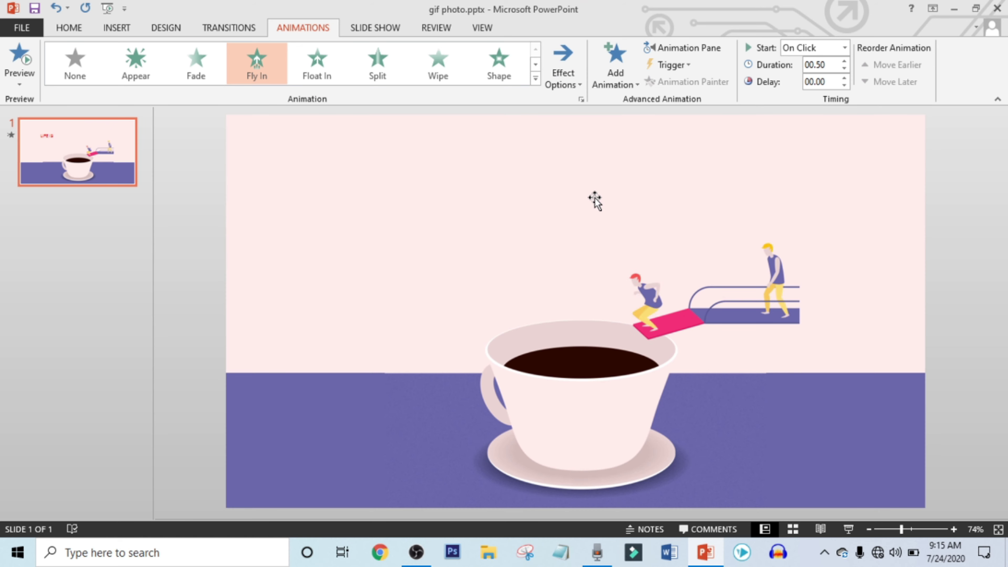
left_click(843, 48)
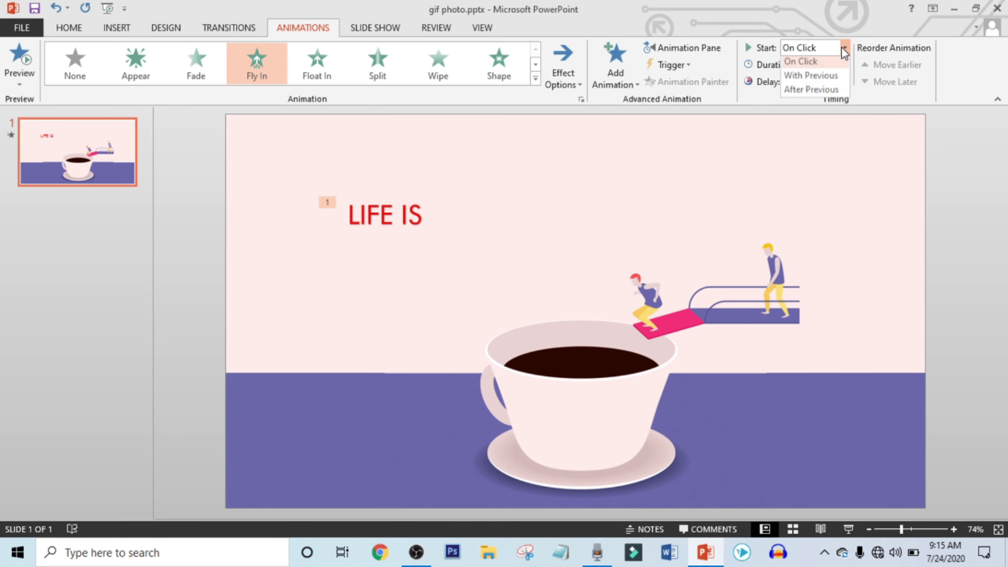
left_click(825, 79)
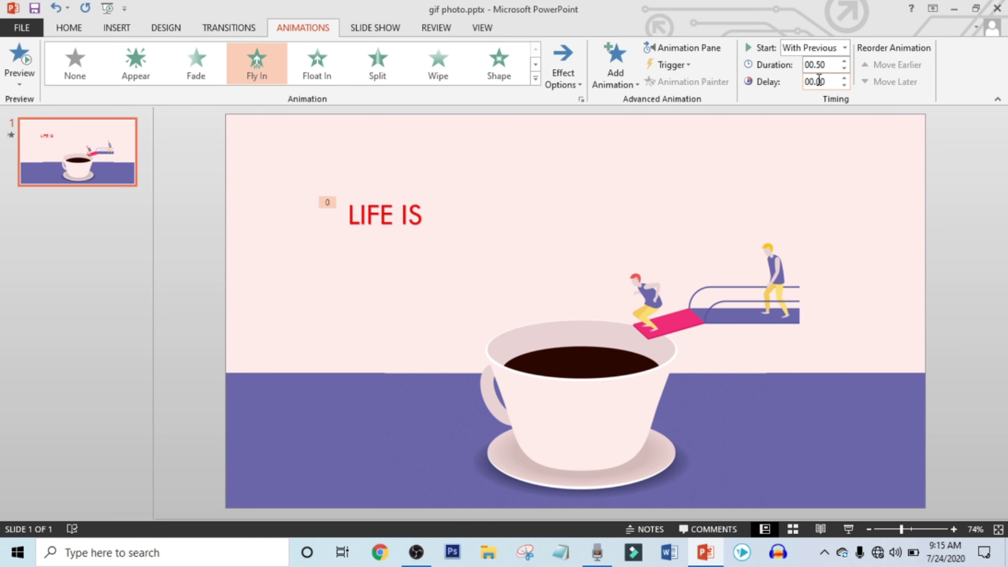
left_click(411, 234)
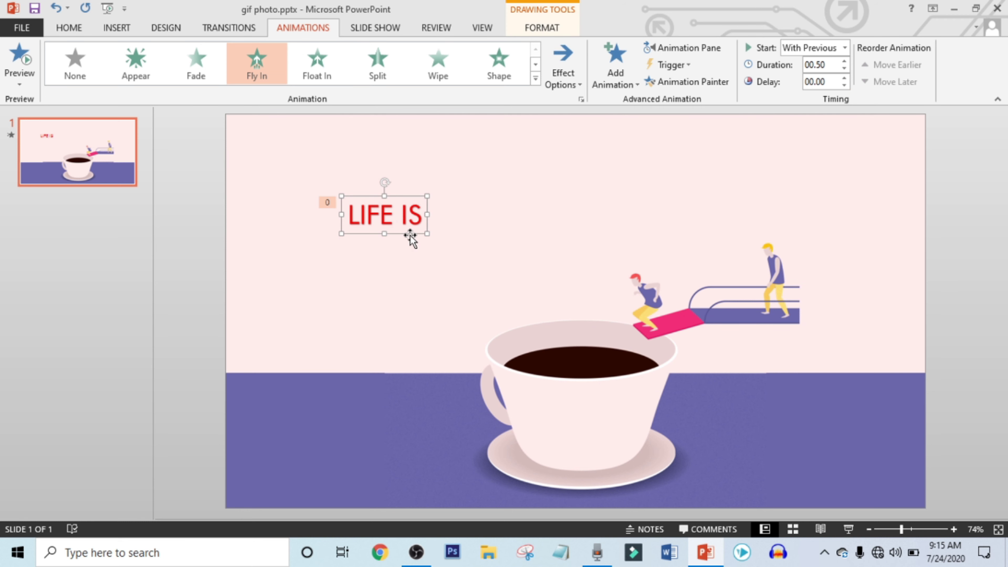
- Duplicate the LIFE IS box below the original and retype it as 'ALL ABOUT'
key("ctrl+d")
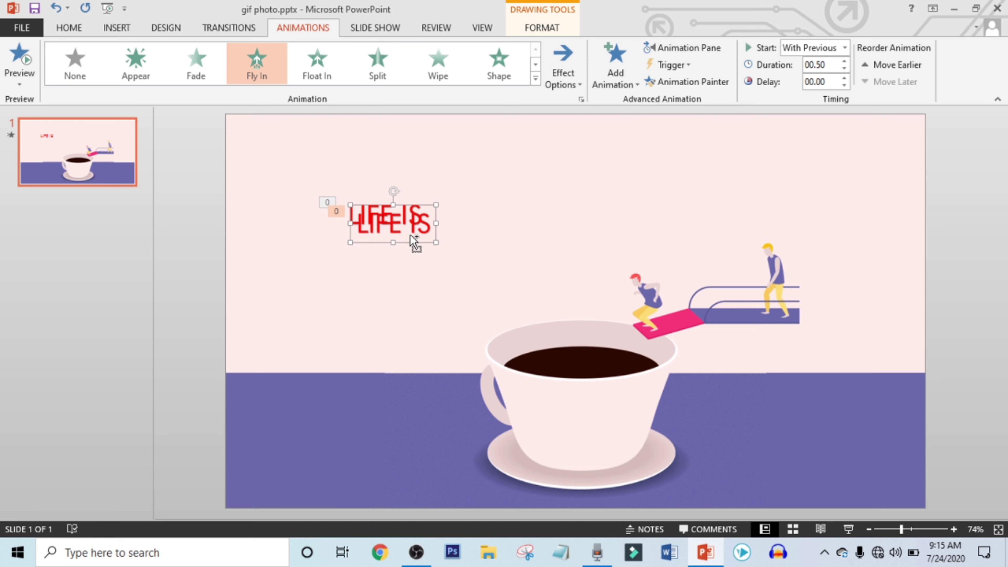
left_click_drag(410, 260, 405, 279)
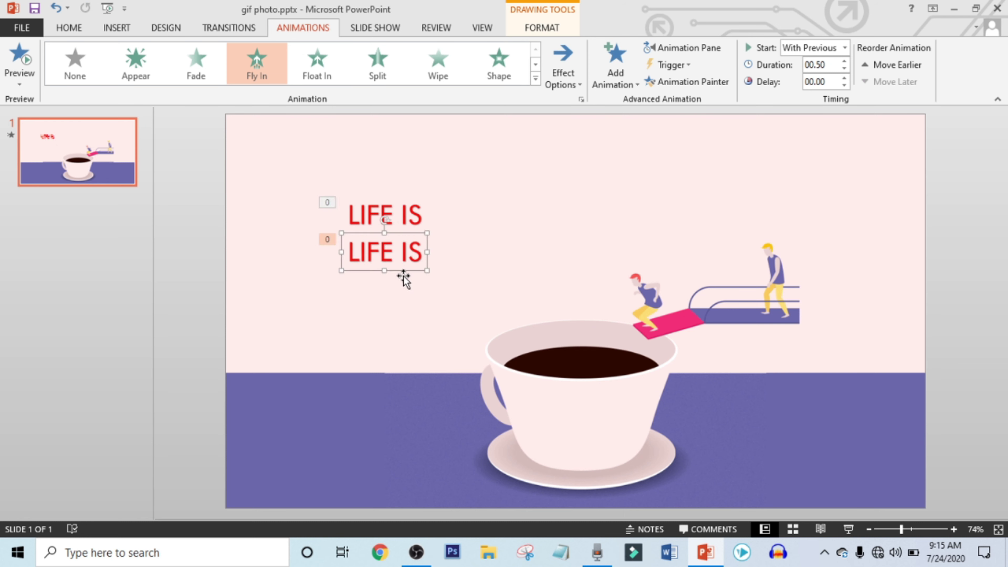
key("ctrl+a")
key("BackSpace")
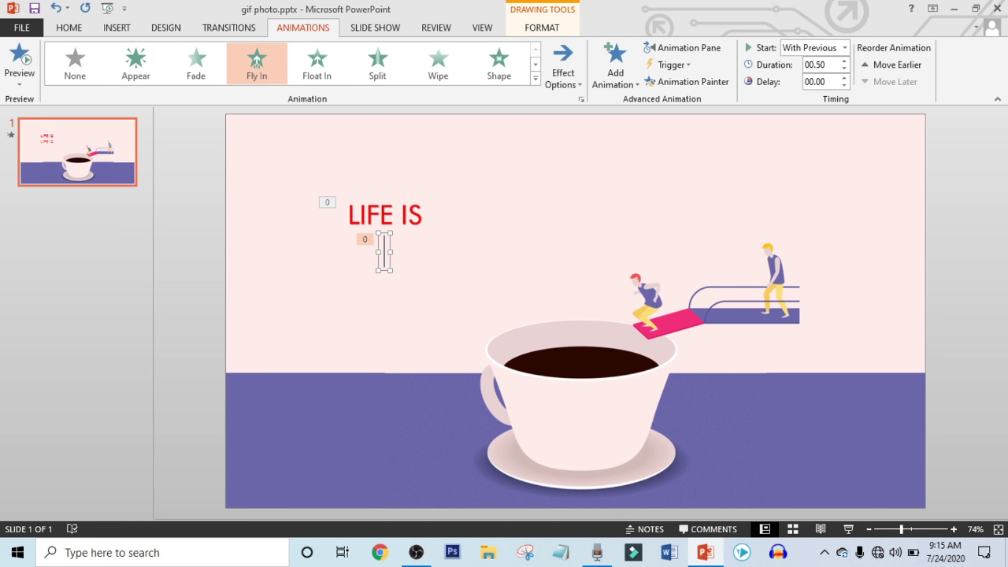
type("ALL ABOUT")
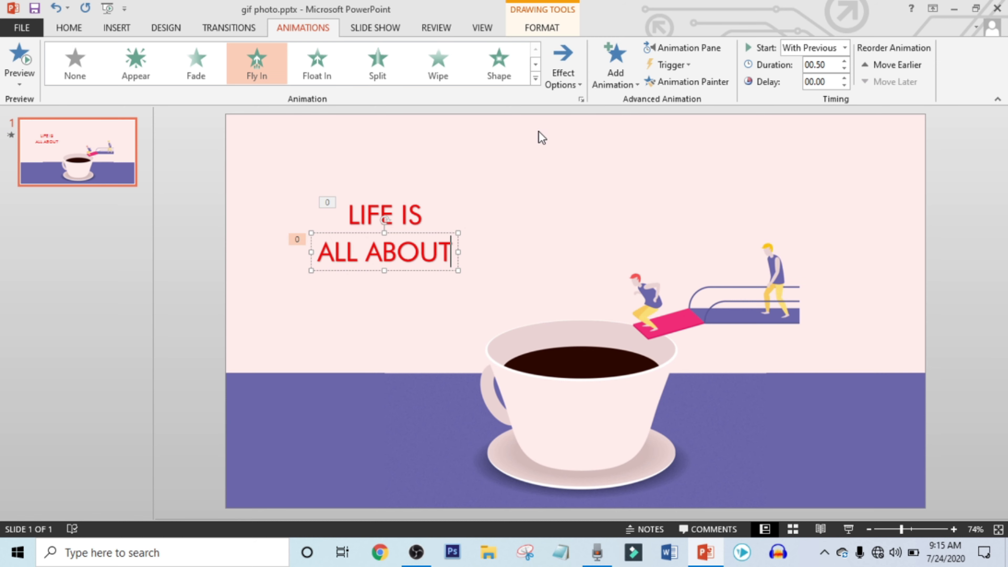
- Change the ALL ABOUT text colour to magenta
key("alt+h")
key("f")
key("c")
left_click(384, 239)
key("Return")
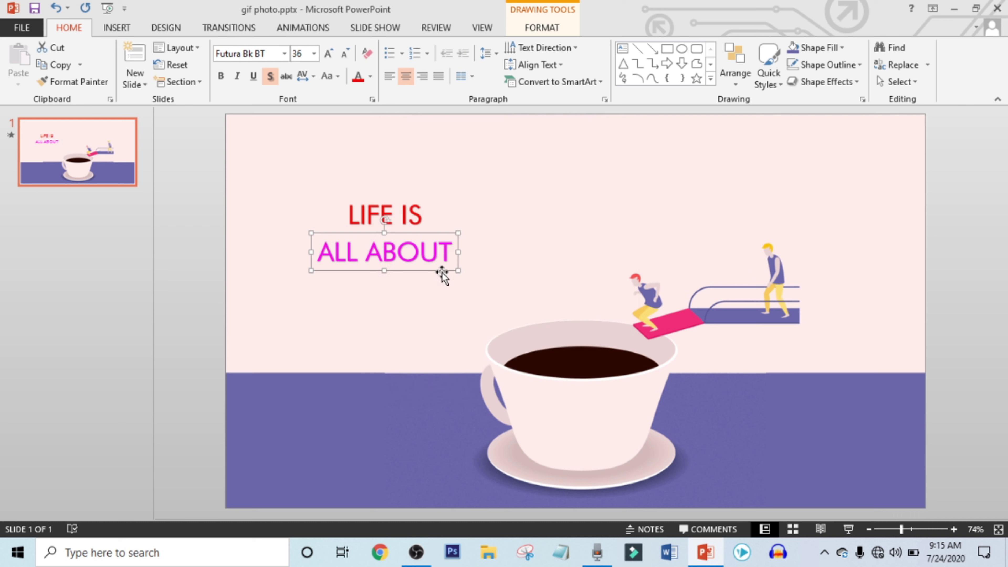
- Set ALL ABOUT's fly-in animation to start After Previous
left_click(314, 28)
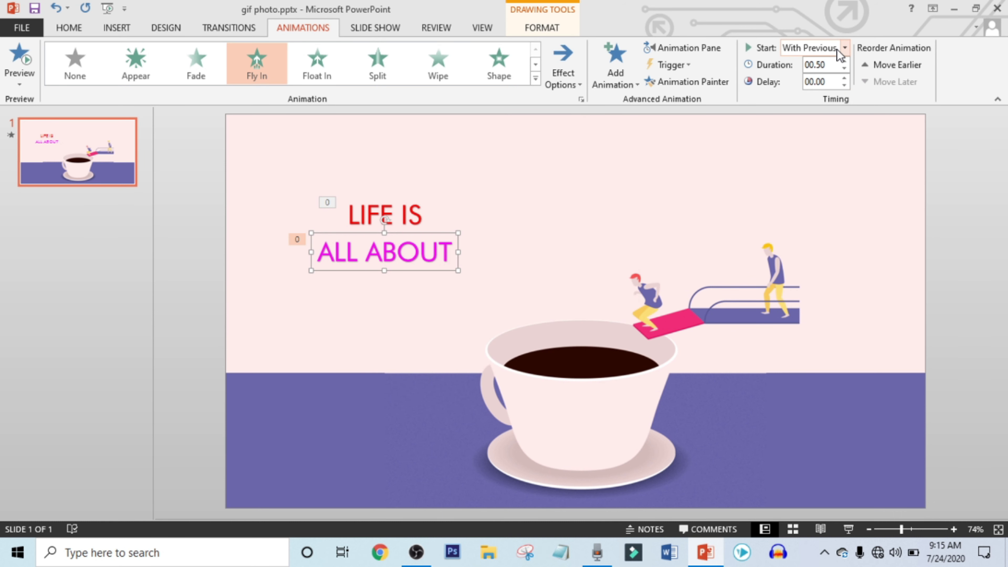
left_click(844, 47)
left_click(810, 94)
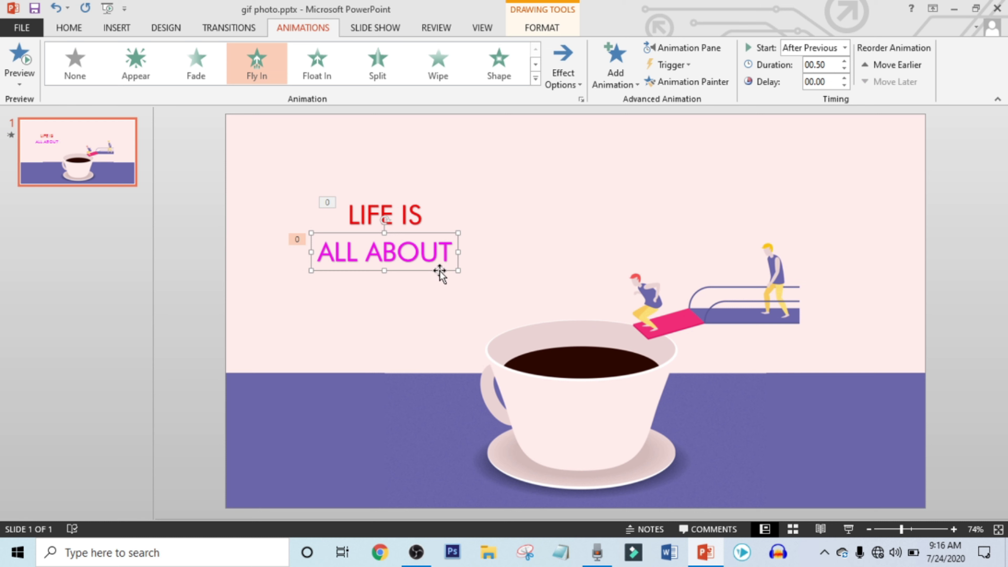
- Duplicate ALL ABOUT into a new line below it reading 'COFFEE'
key("ctrl+d")
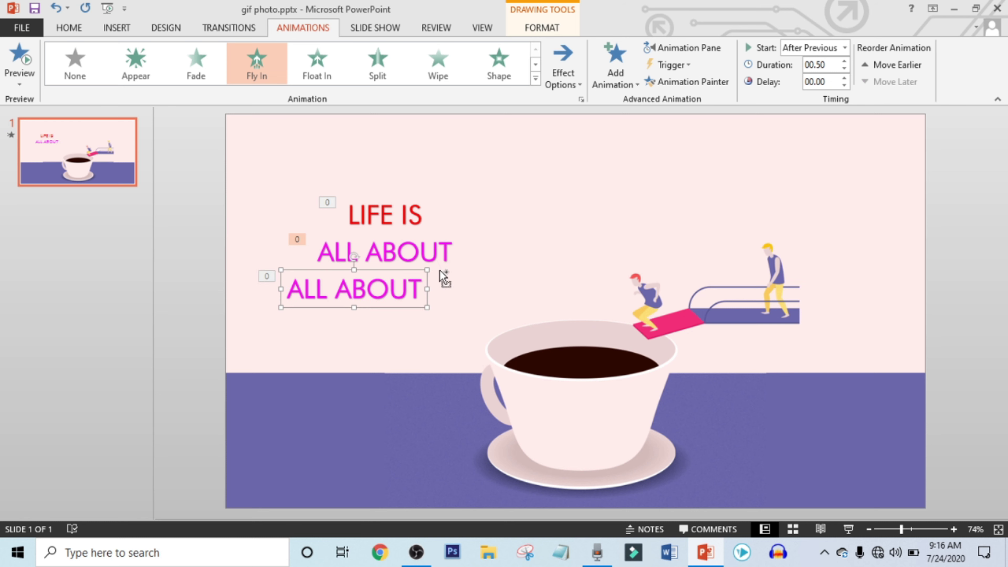
left_click_drag(440, 274, 413, 303)
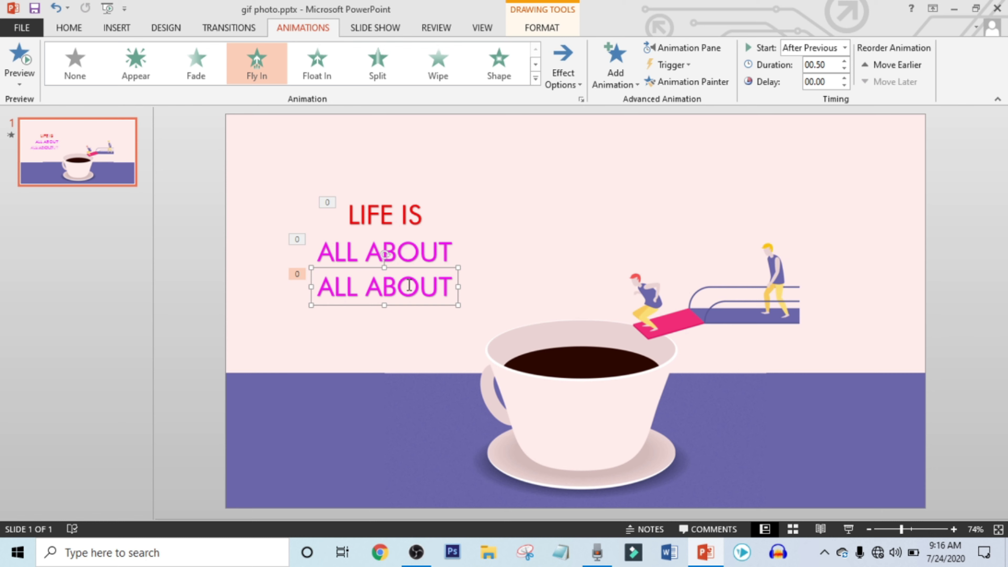
key("ctrl+a")
type("COFFEE")
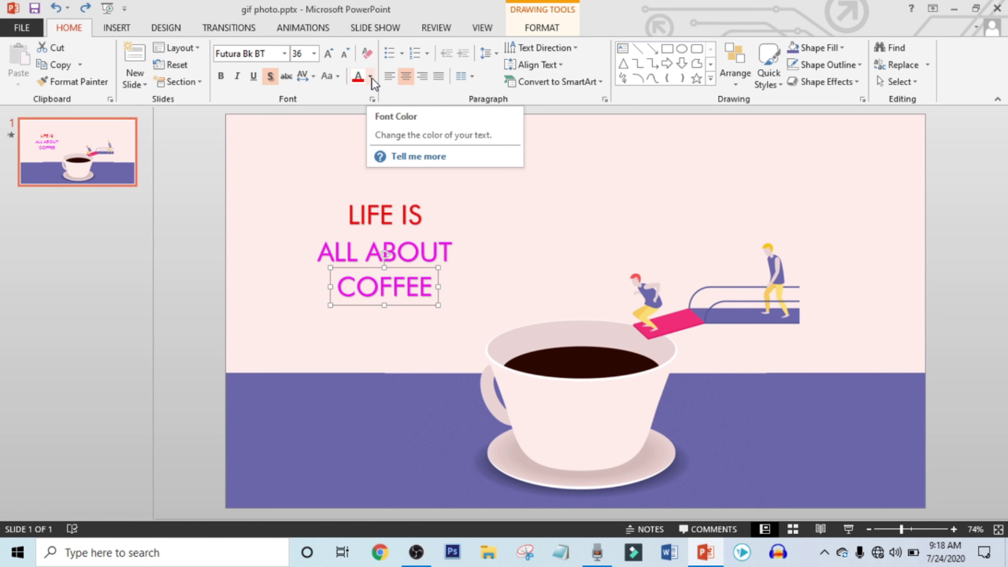
- Colour COFFEE with the dark brown sampled from the coffee in the cup
left_click(370, 76)
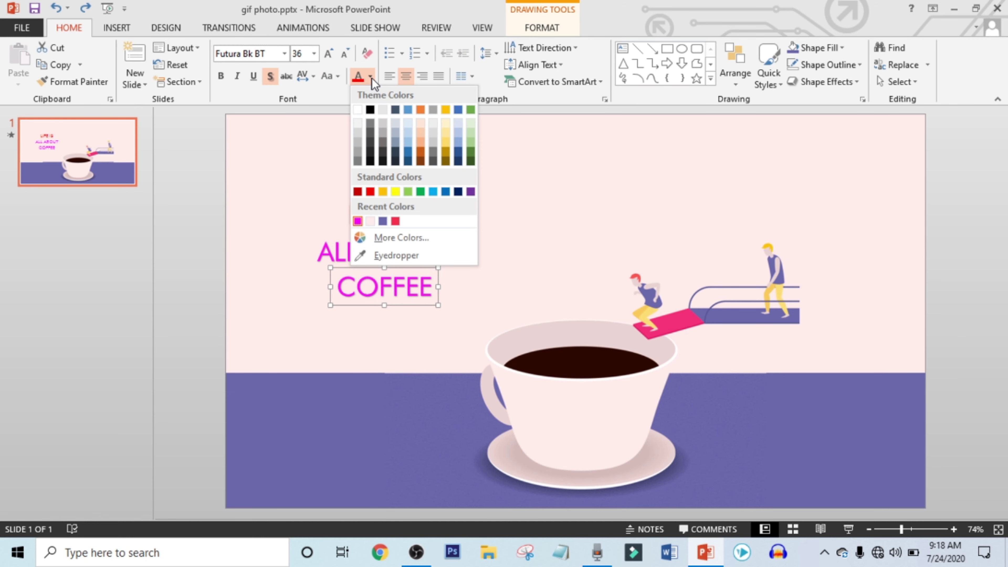
left_click(391, 256)
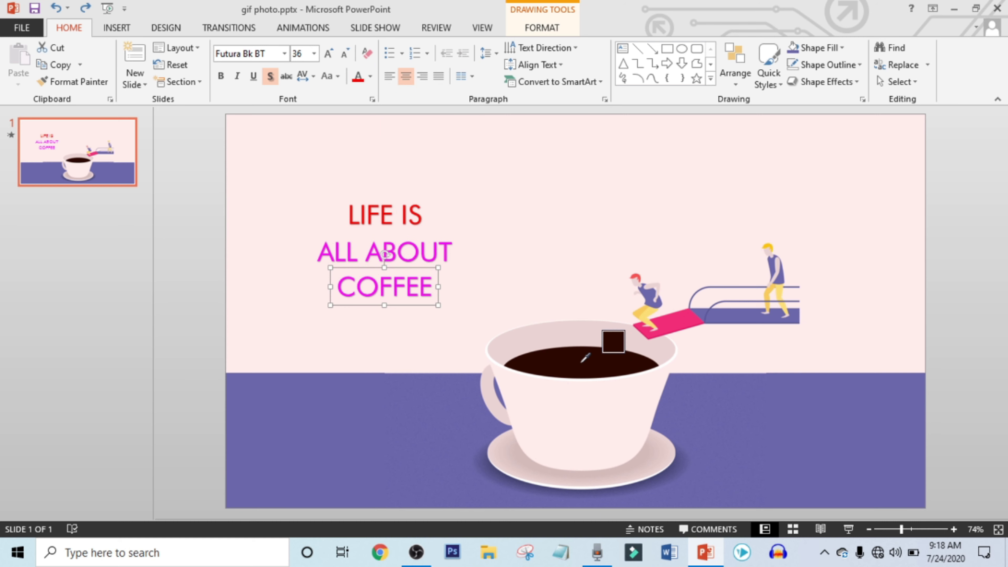
left_click(580, 363)
left_click(149, 111)
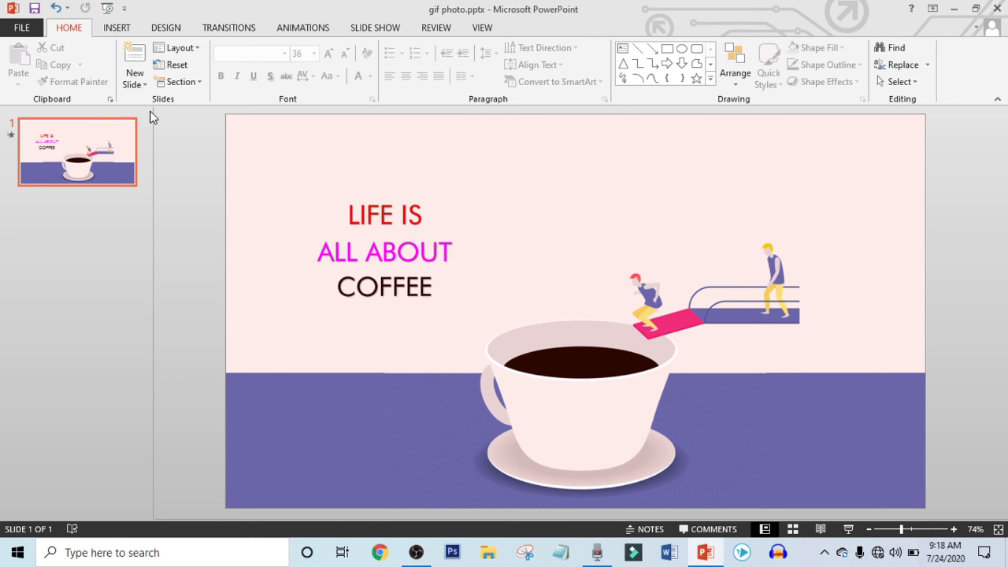
- Draw a rectangle at the slide's left edge
left_click(112, 30)
left_click(251, 71)
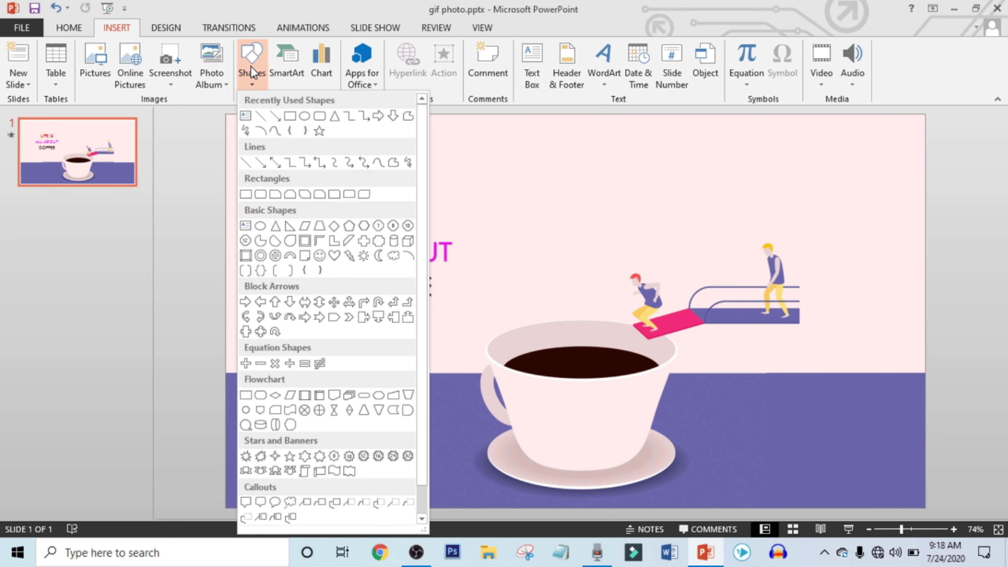
left_click(246, 194)
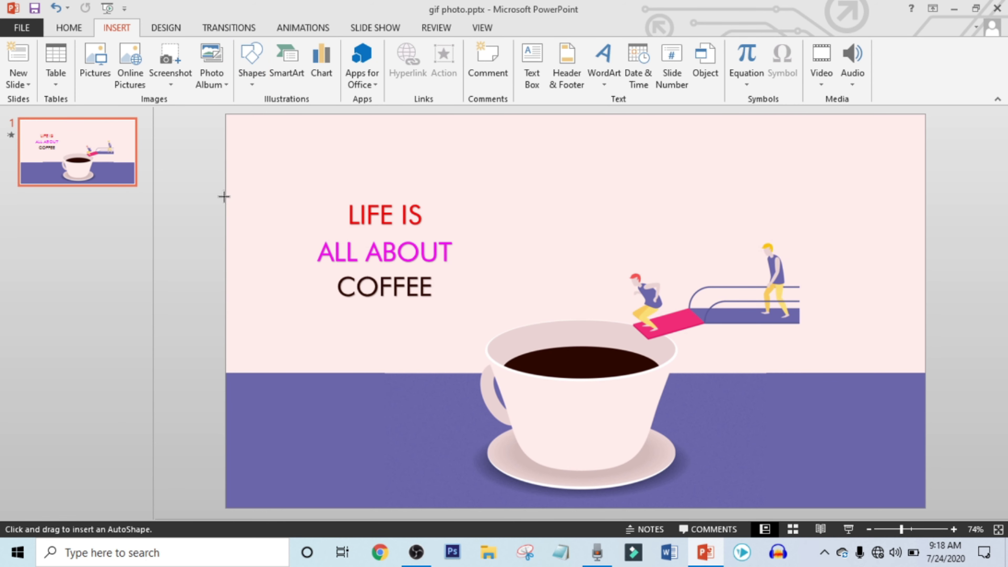
mouse_move(224, 196)
left_mouse_down()
mouse_move(295, 207)
mouse_move(325, 233)
left_mouse_up()
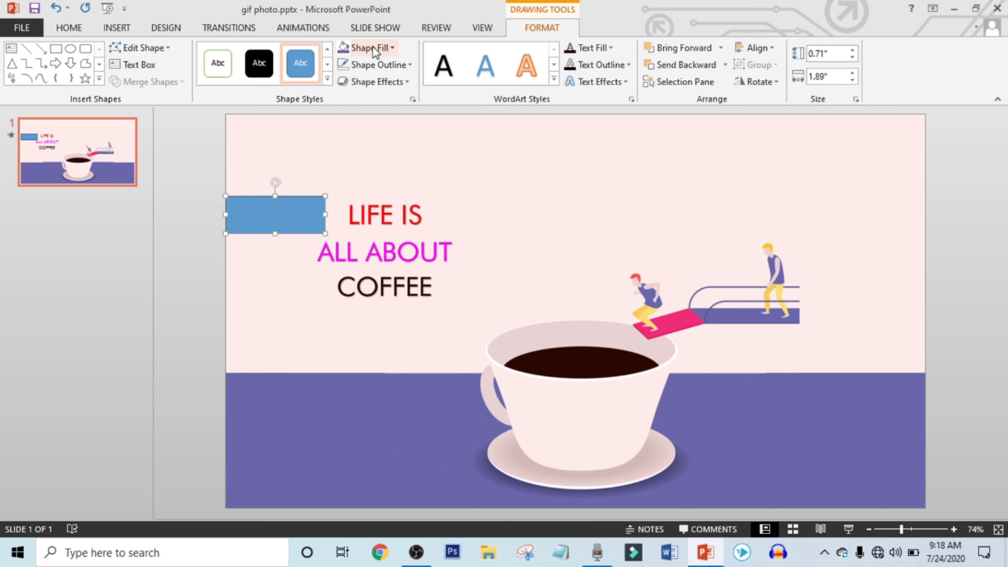
- Fill the rectangle with the sampled background pink and remove its outline
left_click(386, 47)
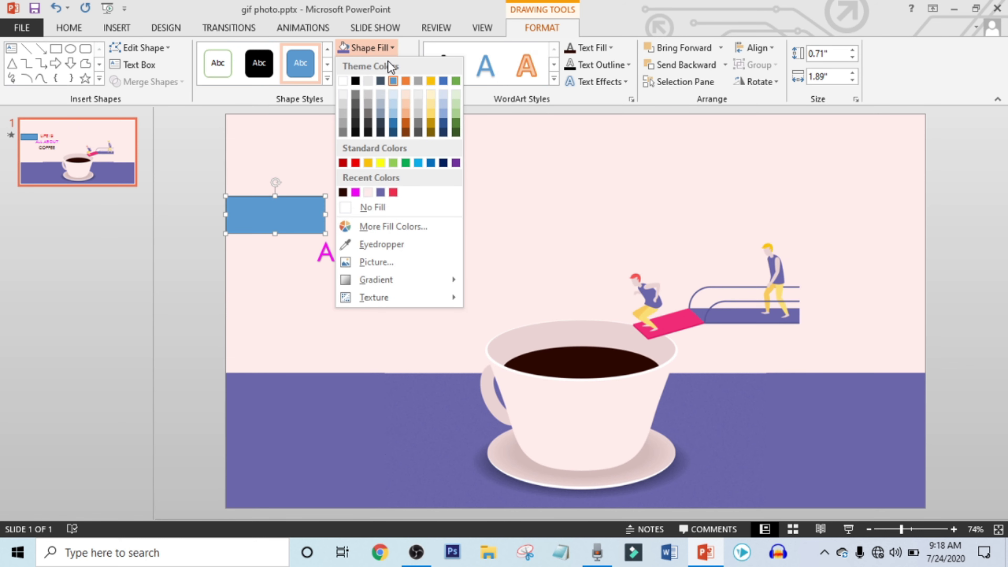
left_click(381, 244)
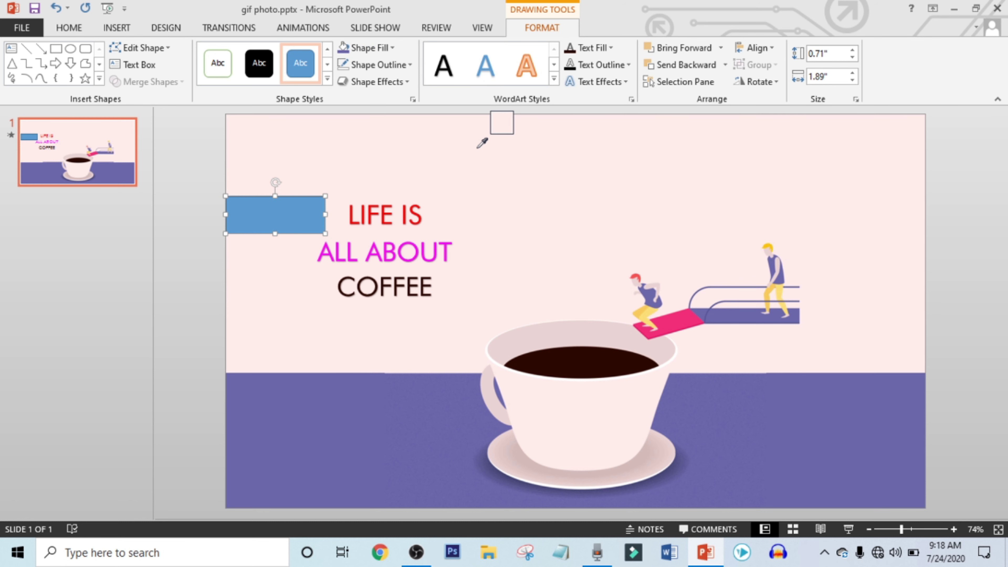
left_click(478, 149)
left_click(377, 64)
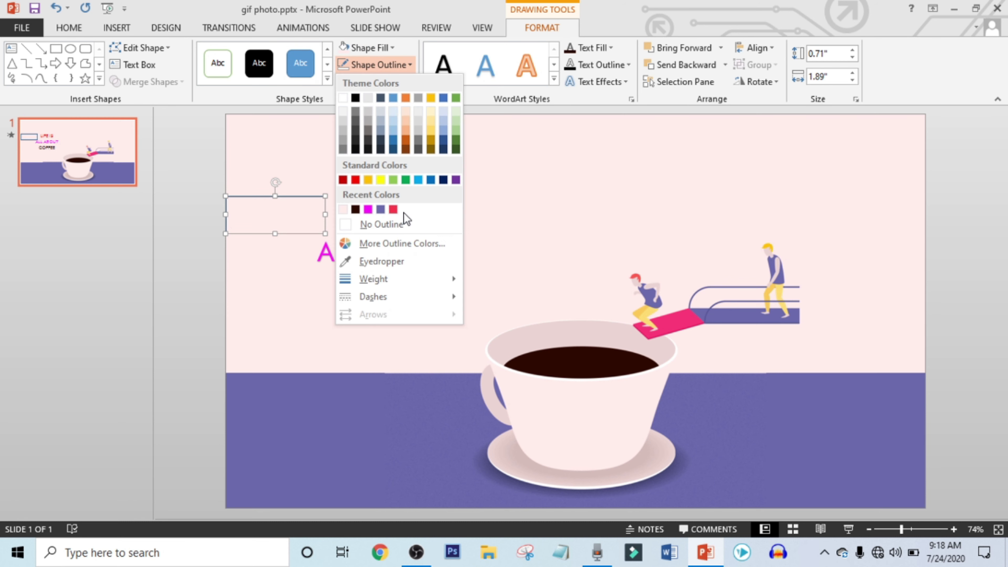
left_click(395, 223)
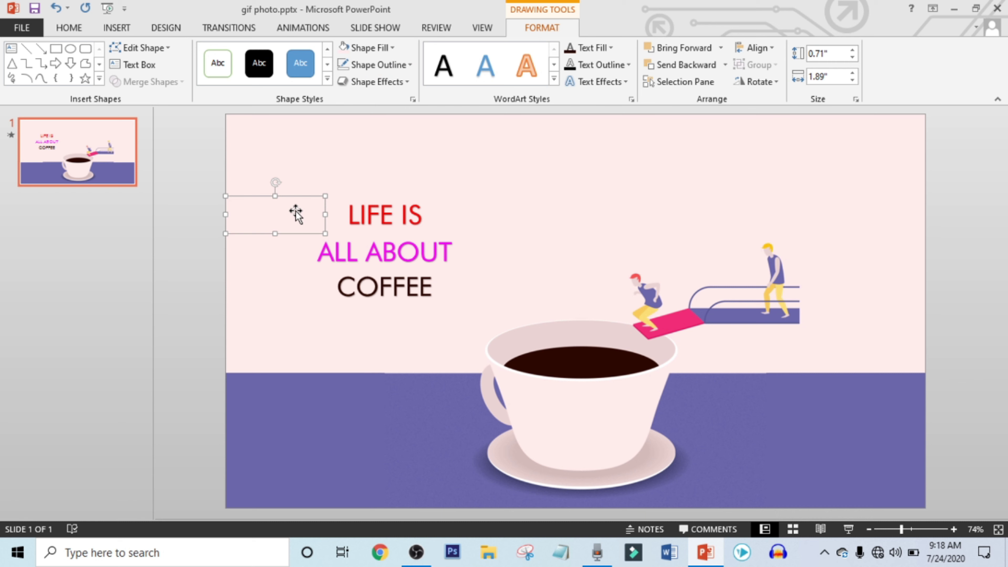
- Narrow the pink rectangle and move it down level with the text
left_click_drag(325, 214, 312, 216)
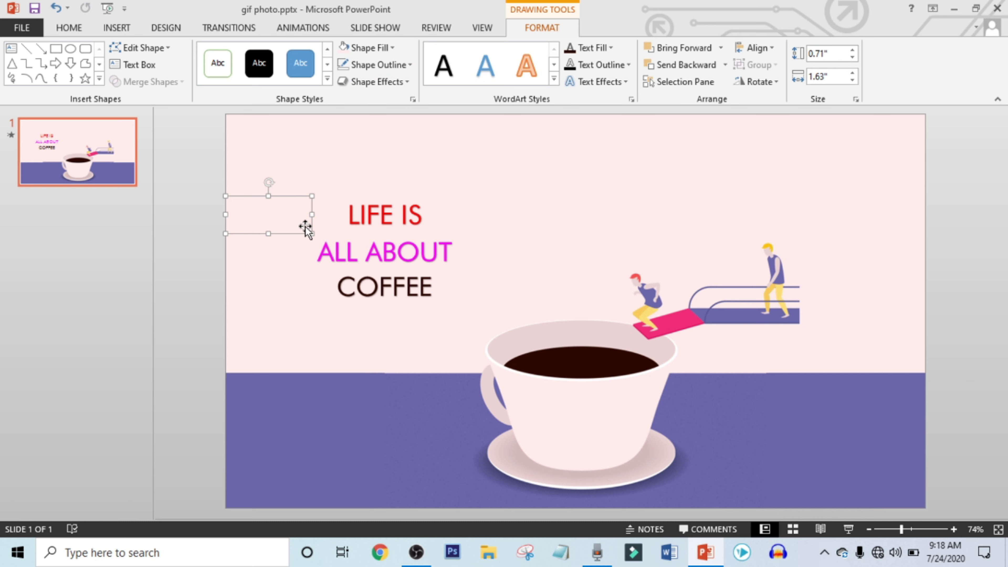
left_click_drag(295, 225, 285, 296)
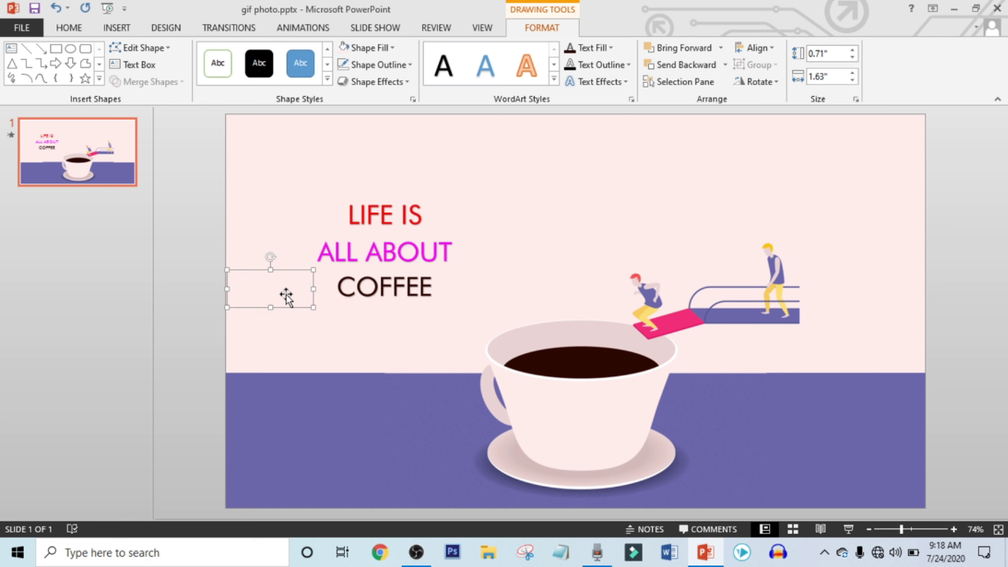
left_click(532, 146)
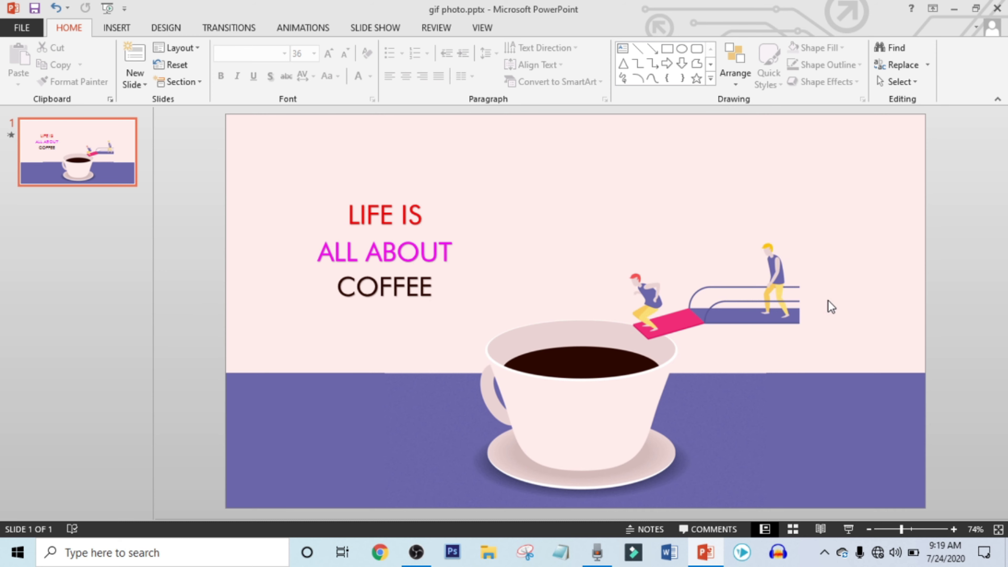
left_click(848, 528)
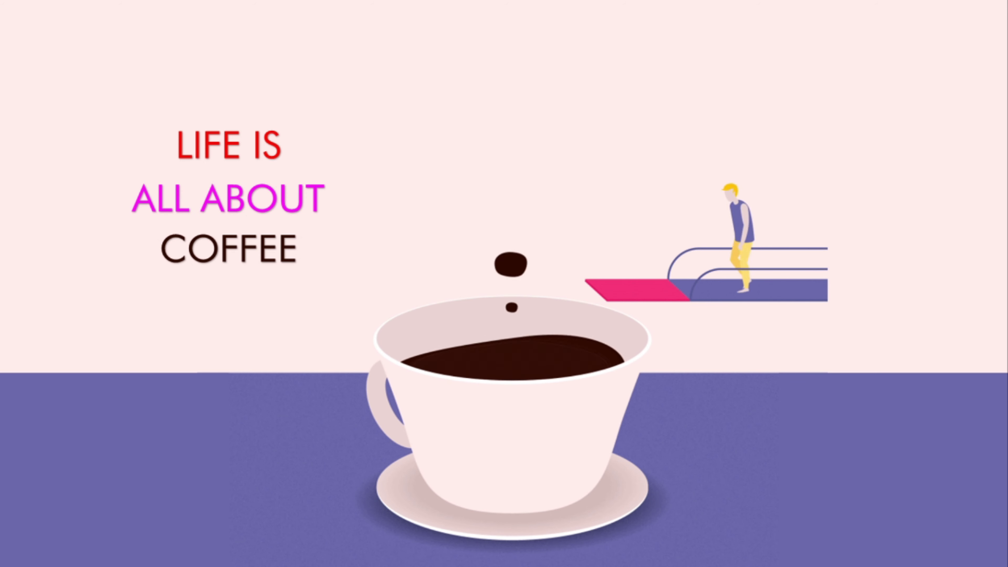
key("Escape")
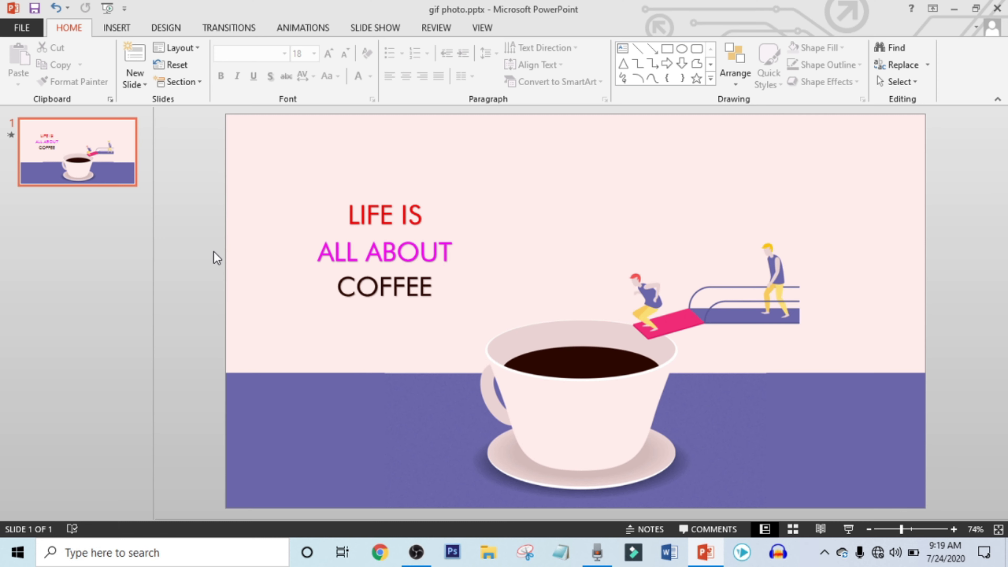
- Start exporting the presentation as a video via File > Export > Create a Video
left_click(18, 28)
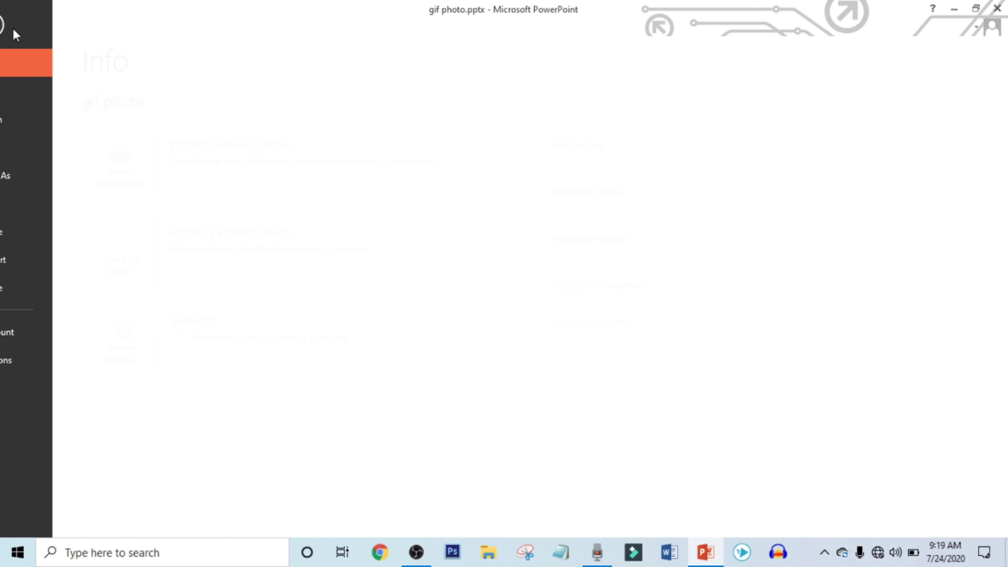
left_click(32, 269)
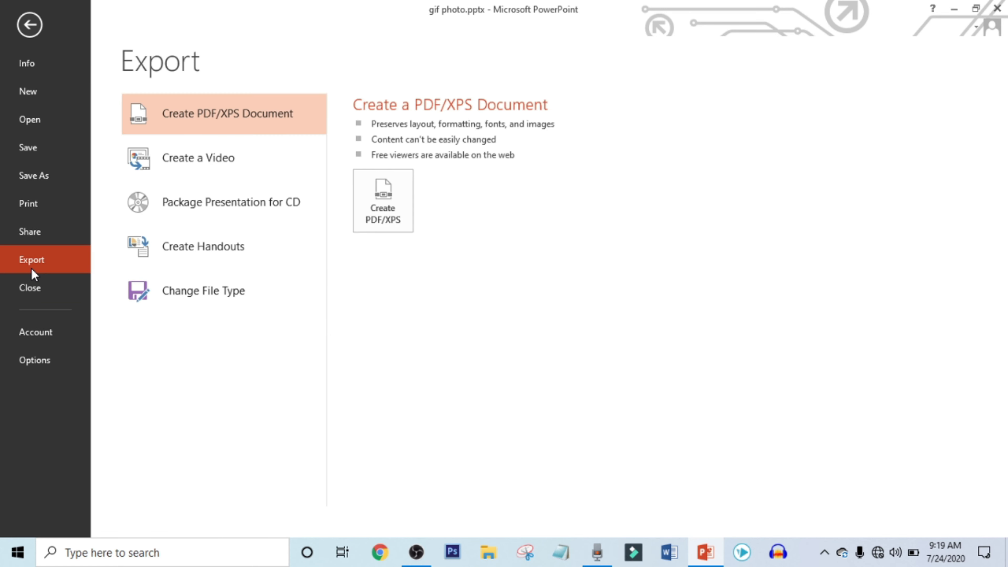
left_click(159, 158)
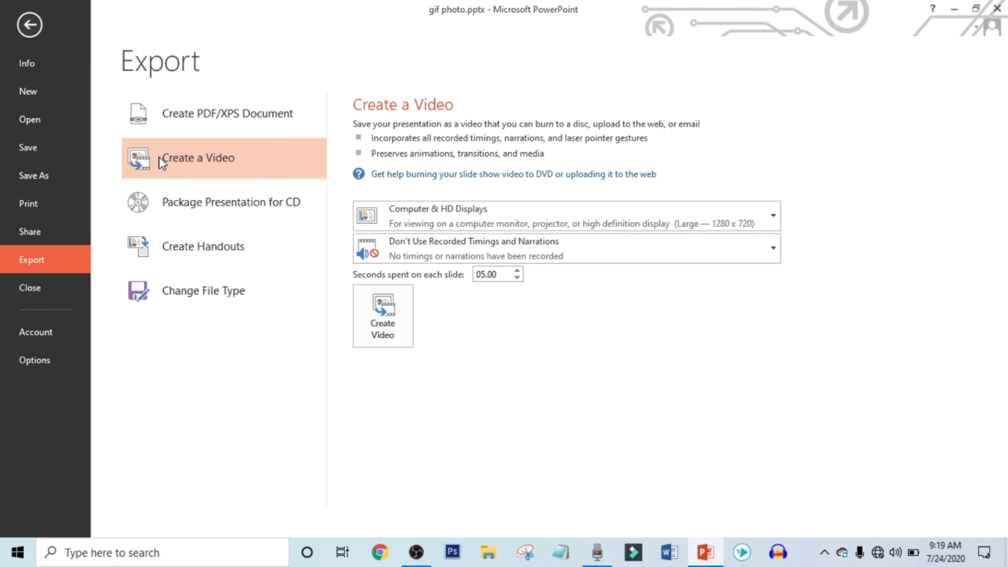
left_click(377, 312)
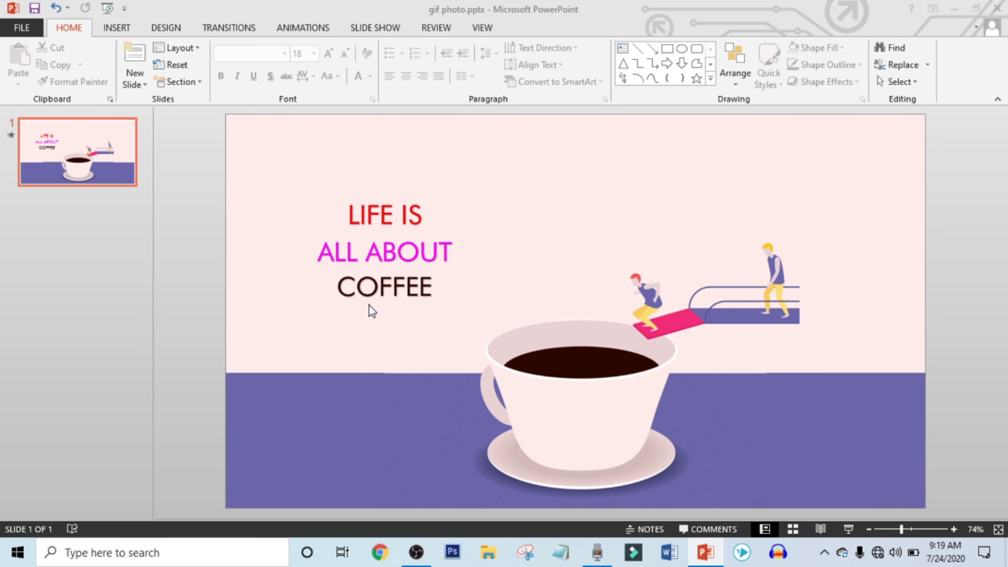
- Save the video to the Pictures folder as VIDEO ALL.mp4
scroll(210, 190, "right", 3)
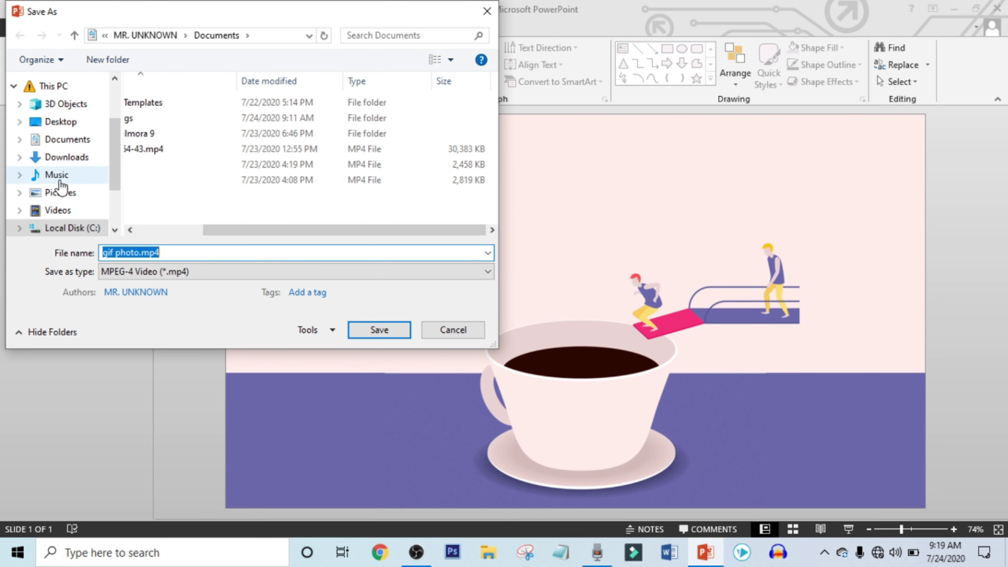
left_click(80, 192)
left_click(278, 246)
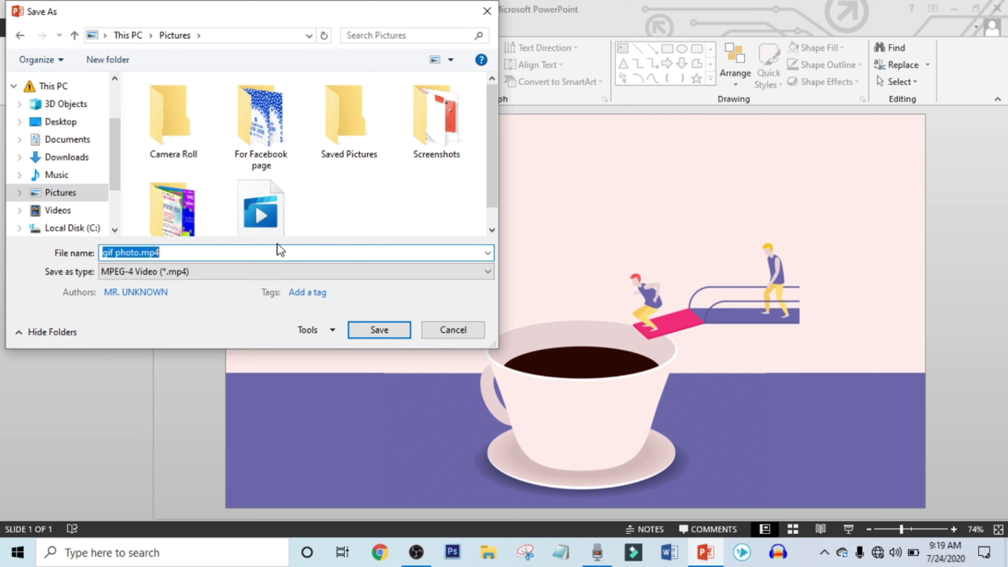
key("BackSpace")
type("VIDEO ALL")
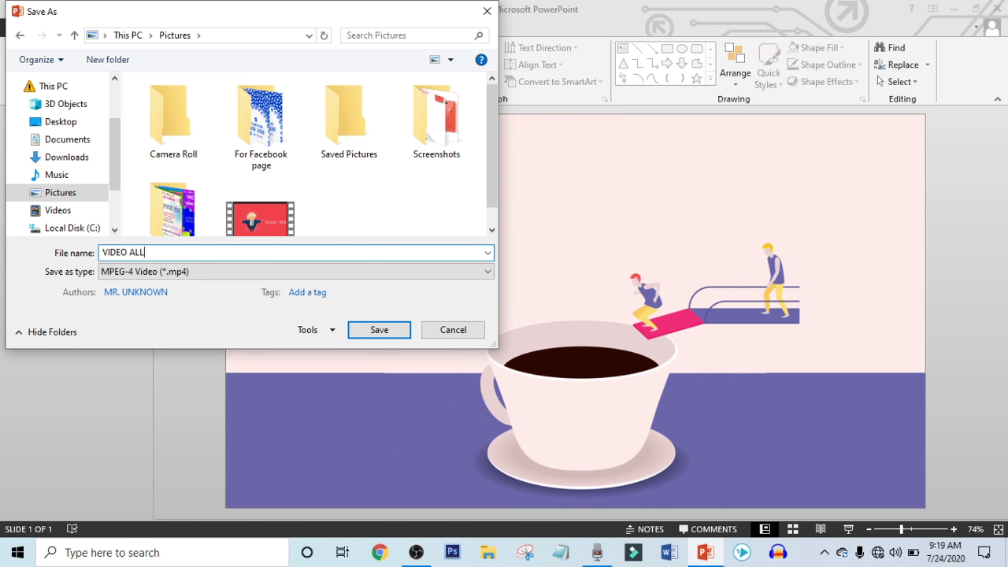
left_click(376, 326)
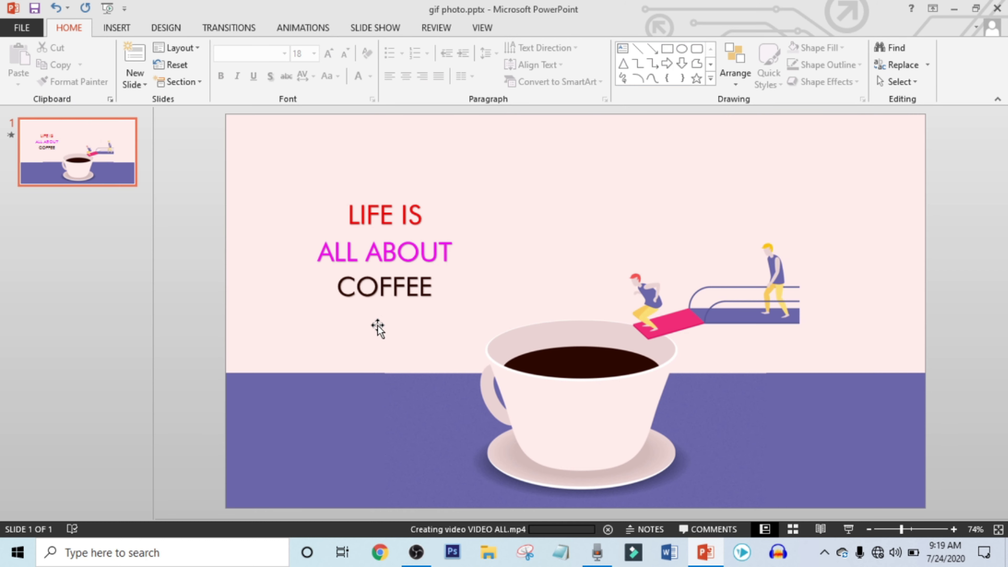